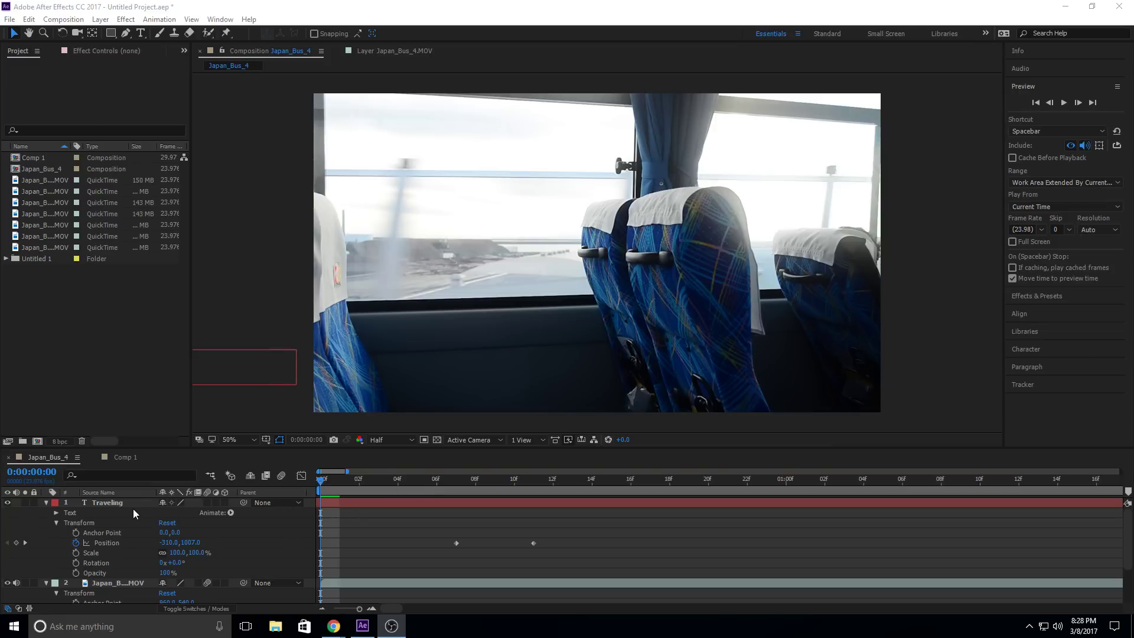
drag(375, 496, 417, 522)
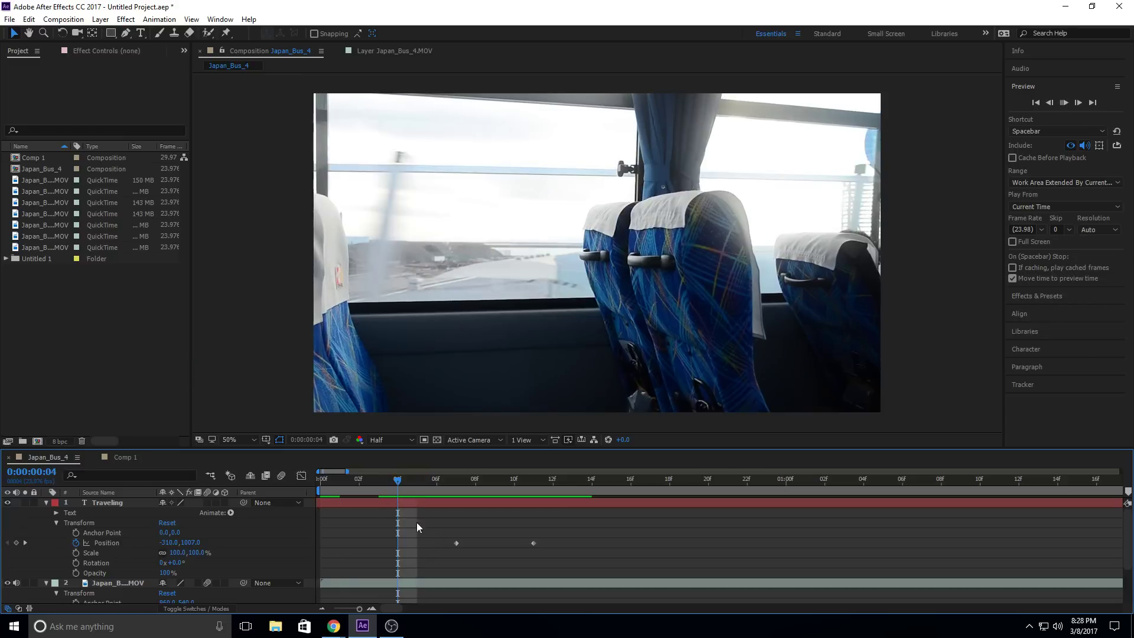
key(space)
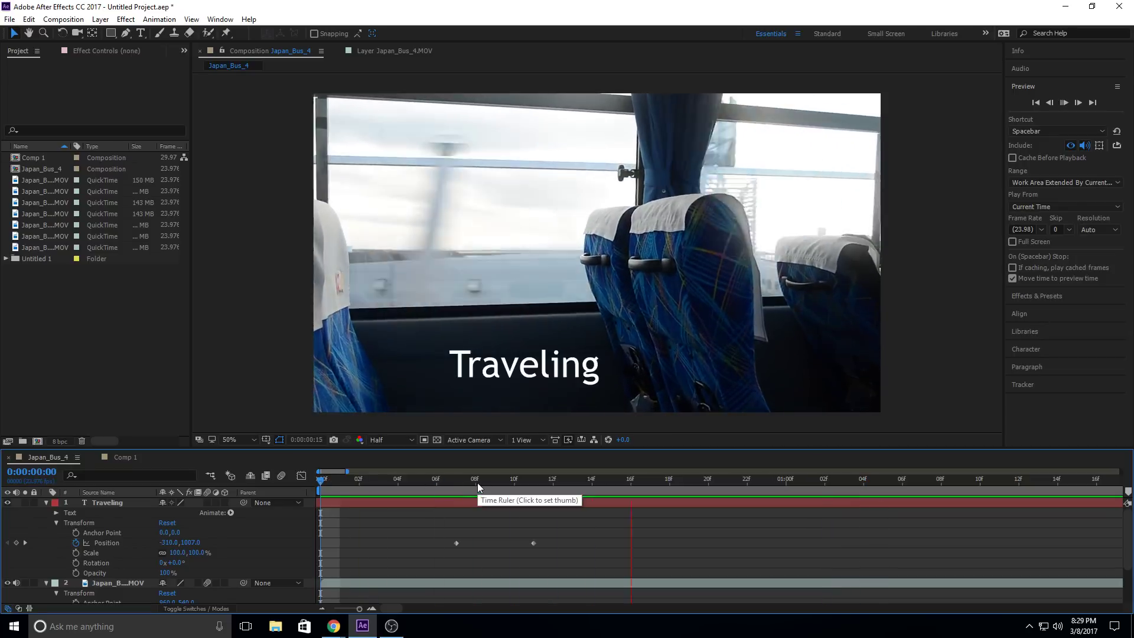
key(space)
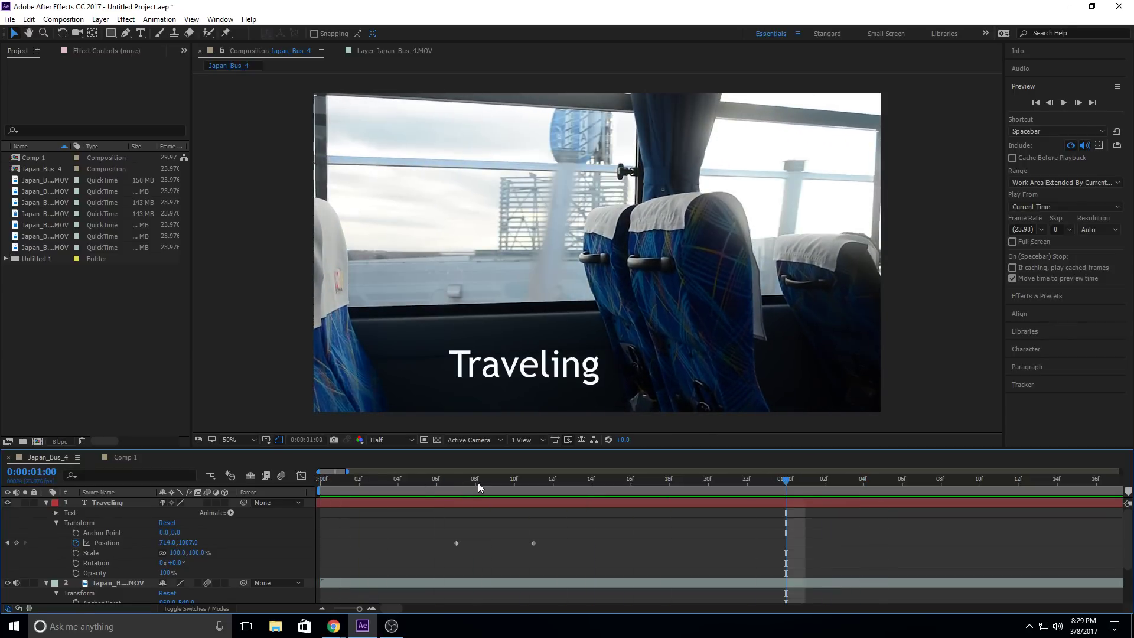
key(space)
click(359, 481)
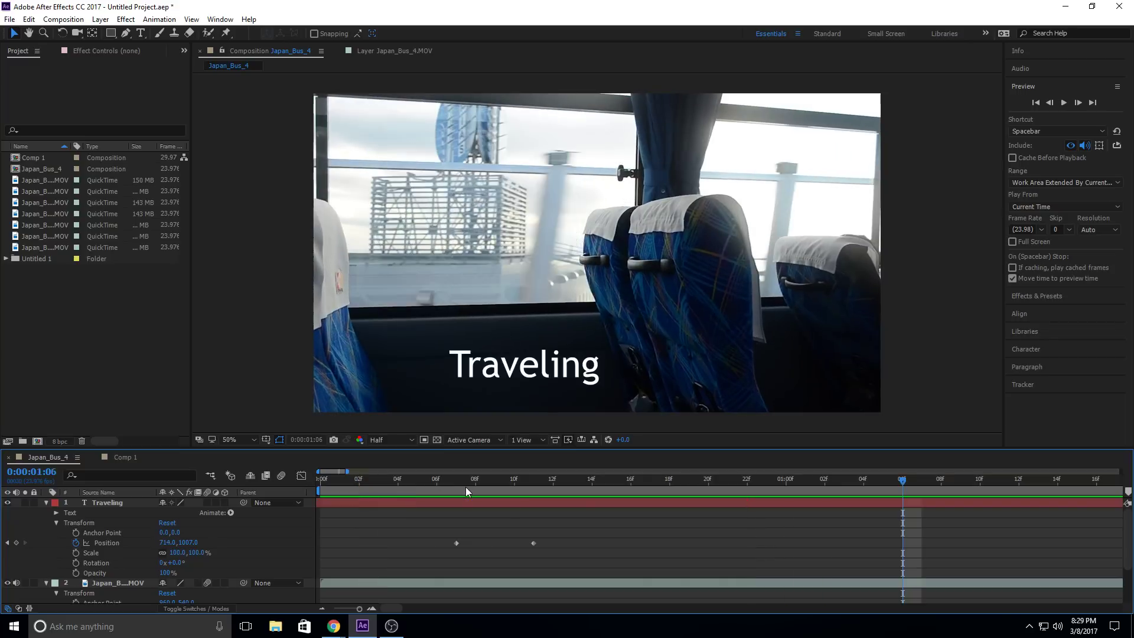
click(441, 483)
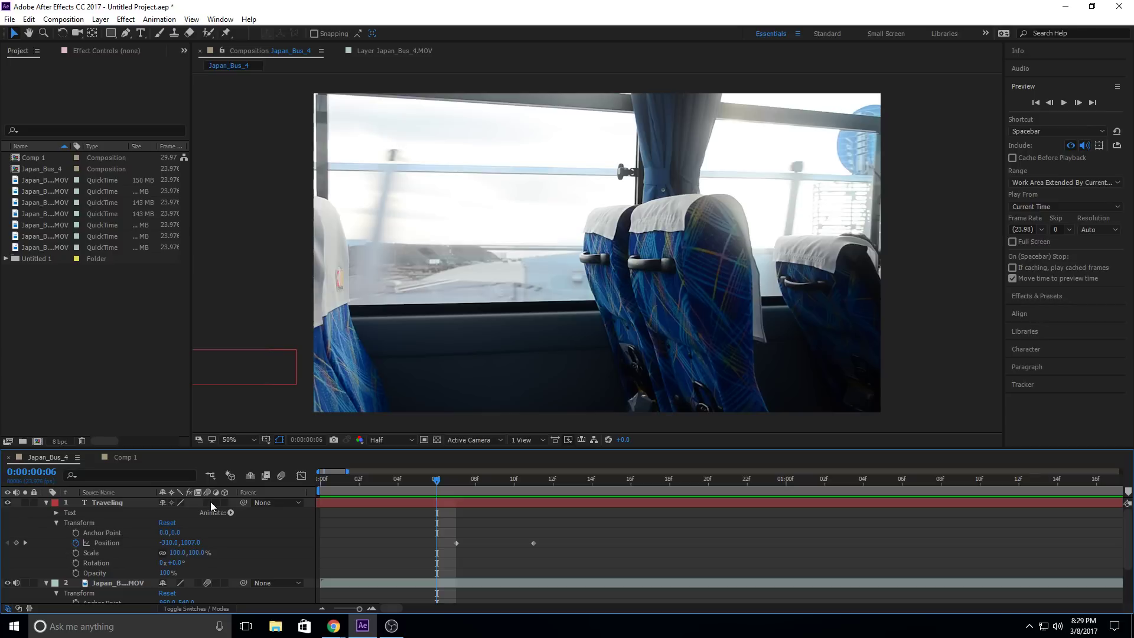
Step: Turn on motion blur for the Traveling layer and the whole composition, then preview from the start
click(207, 502)
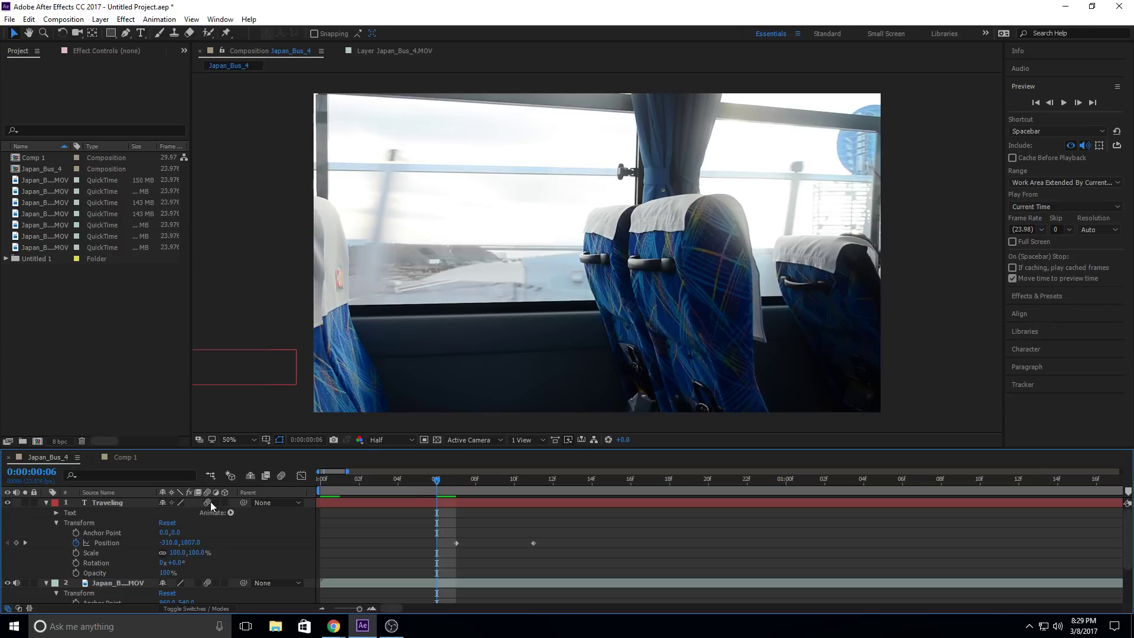
click(286, 473)
drag(436, 479, 257, 484)
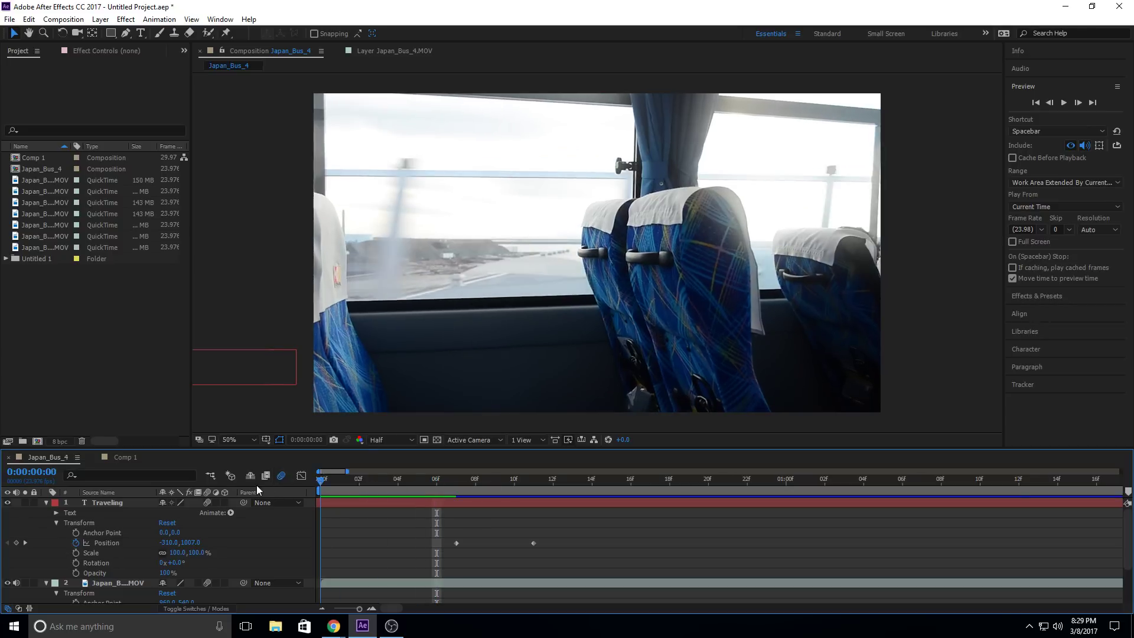
key(space)
Step: Scrub and replay the blurred title slide between frames 4 and 9, ending back at the start
drag(435, 479, 396, 480)
key(space)
key(space)
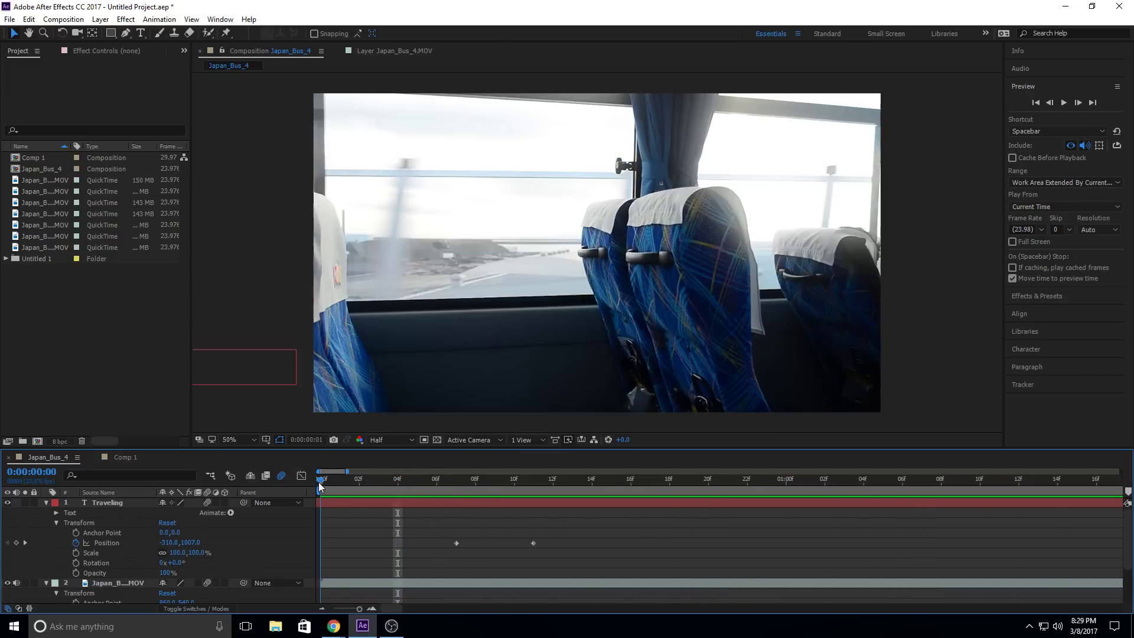
key(space)
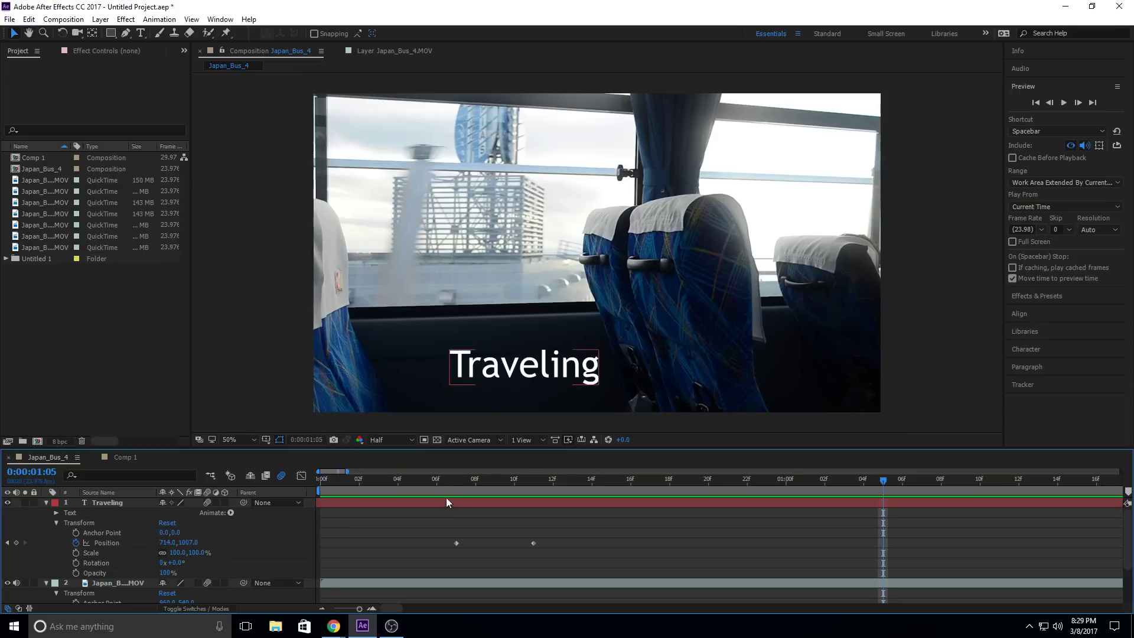
click(437, 479)
drag(438, 481, 359, 479)
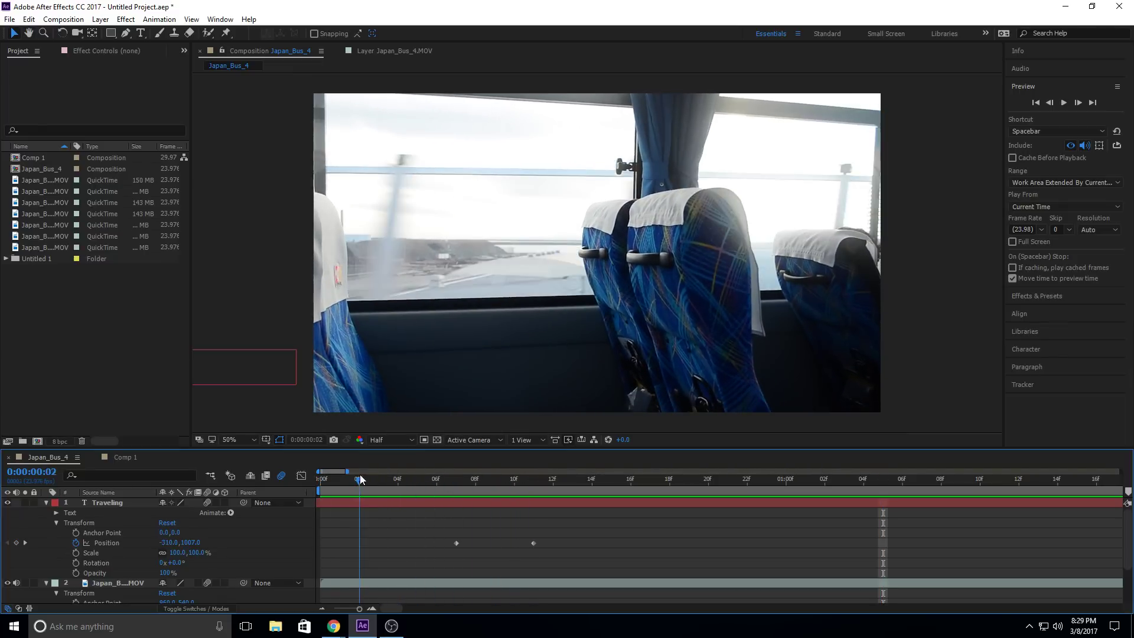
key(space)
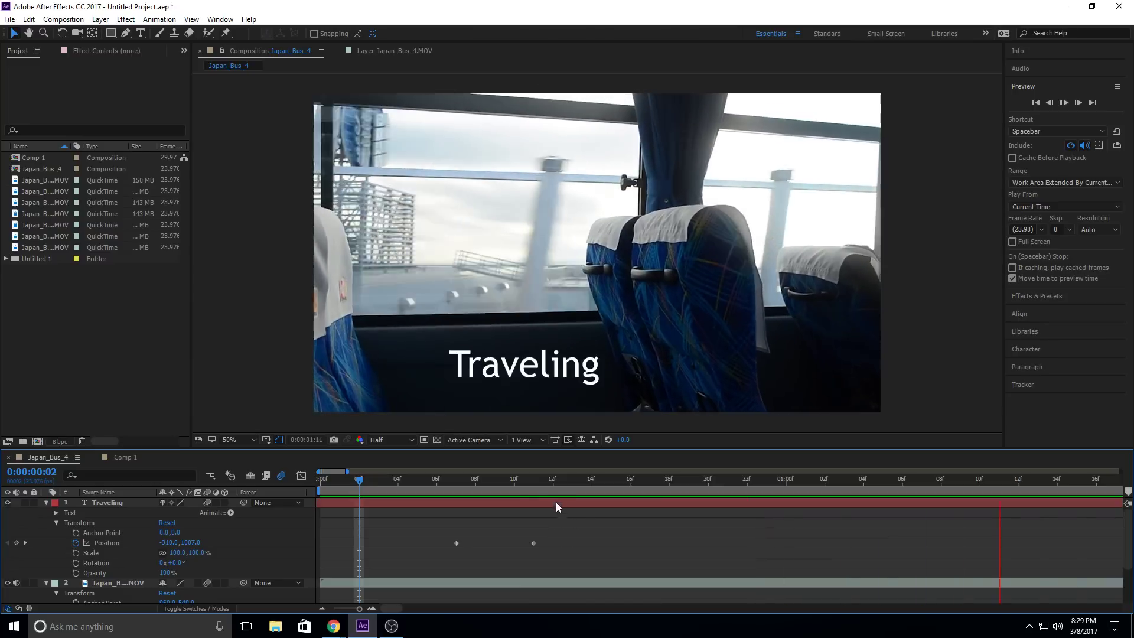
click(498, 478)
drag(499, 476, 320, 477)
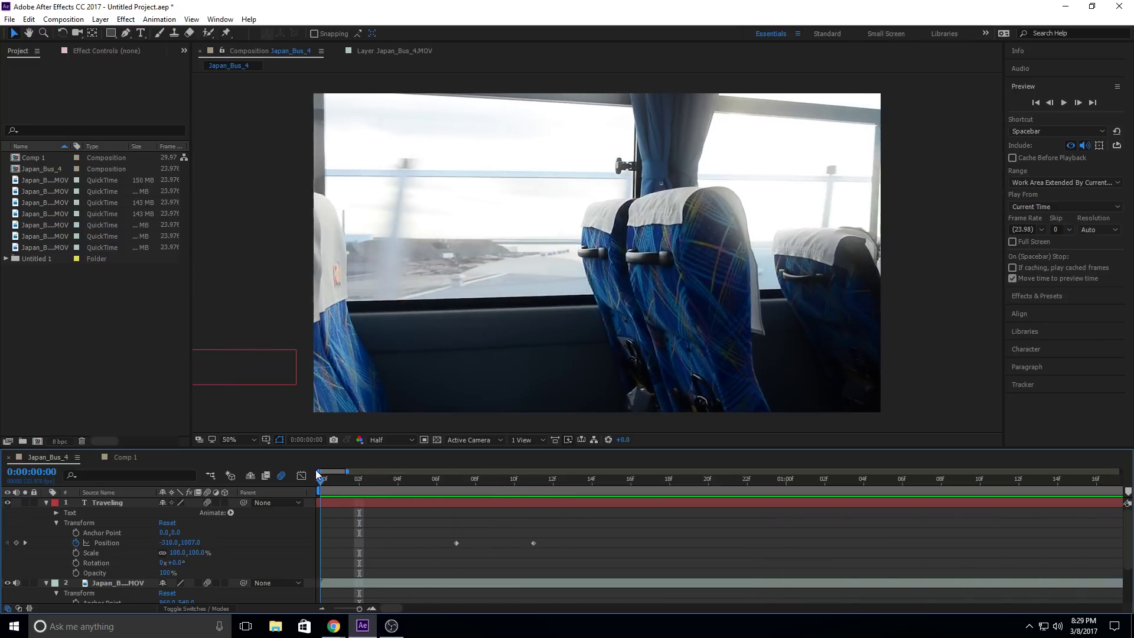
Step: Select the bus footage layer and try Position keyframes from frame 7 to frame 9
click(477, 587)
click(456, 483)
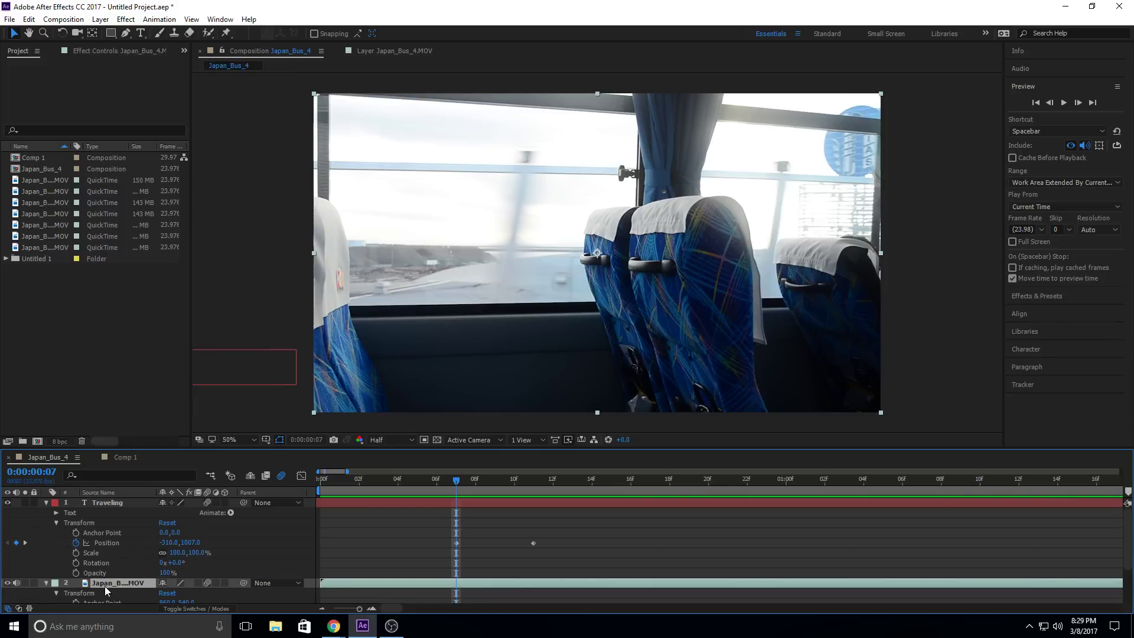
scroll(70, 565, down, 3)
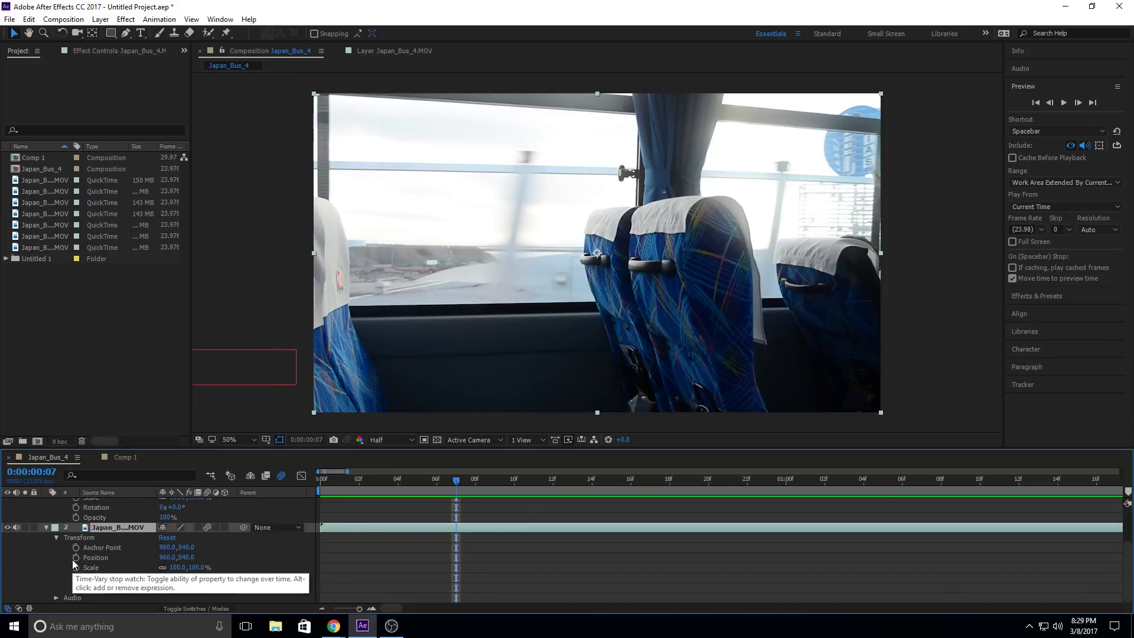
click(75, 557)
click(496, 481)
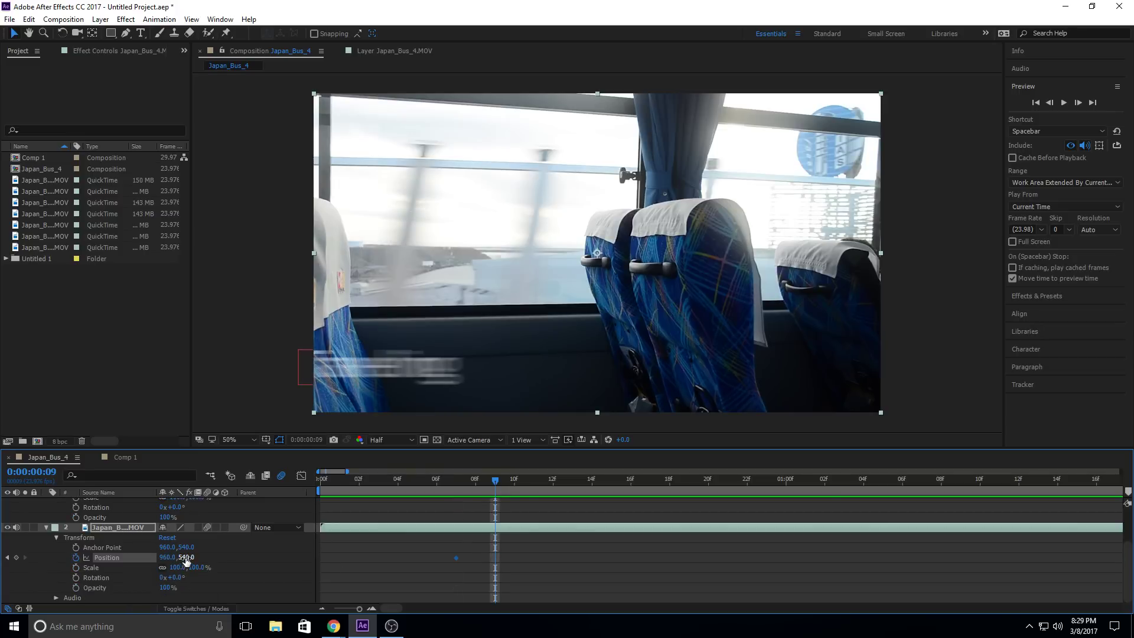
click(187, 557)
Step: Replace them with Scale keyframes: 100% at frame 7, enlarged to 166% at frame 10
click(463, 480)
click(78, 568)
click(76, 558)
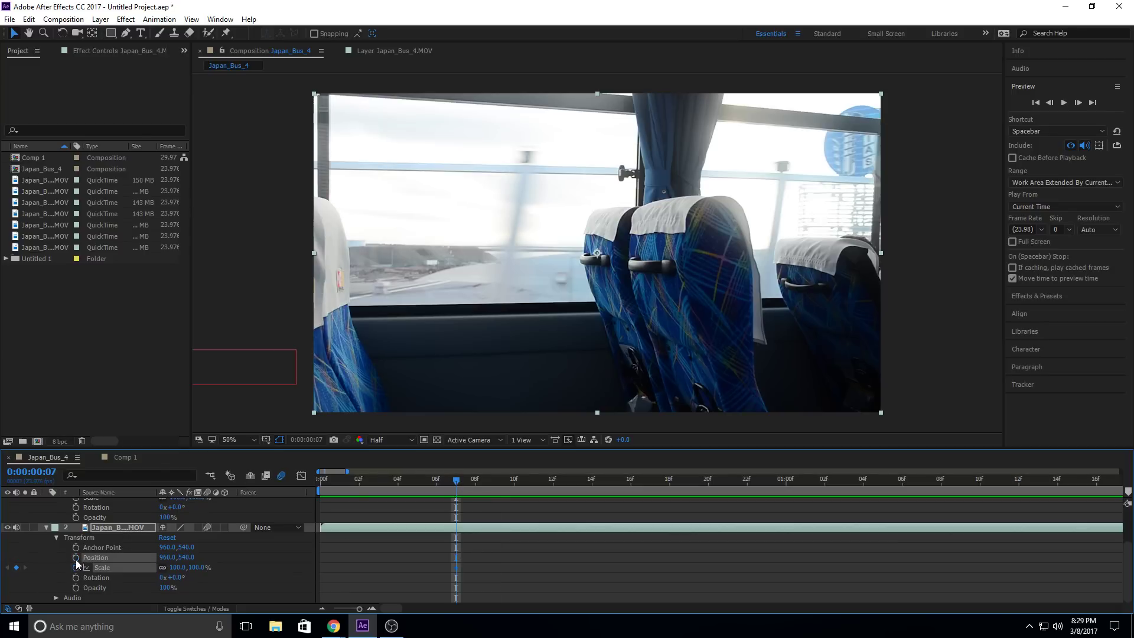
drag(467, 480, 514, 480)
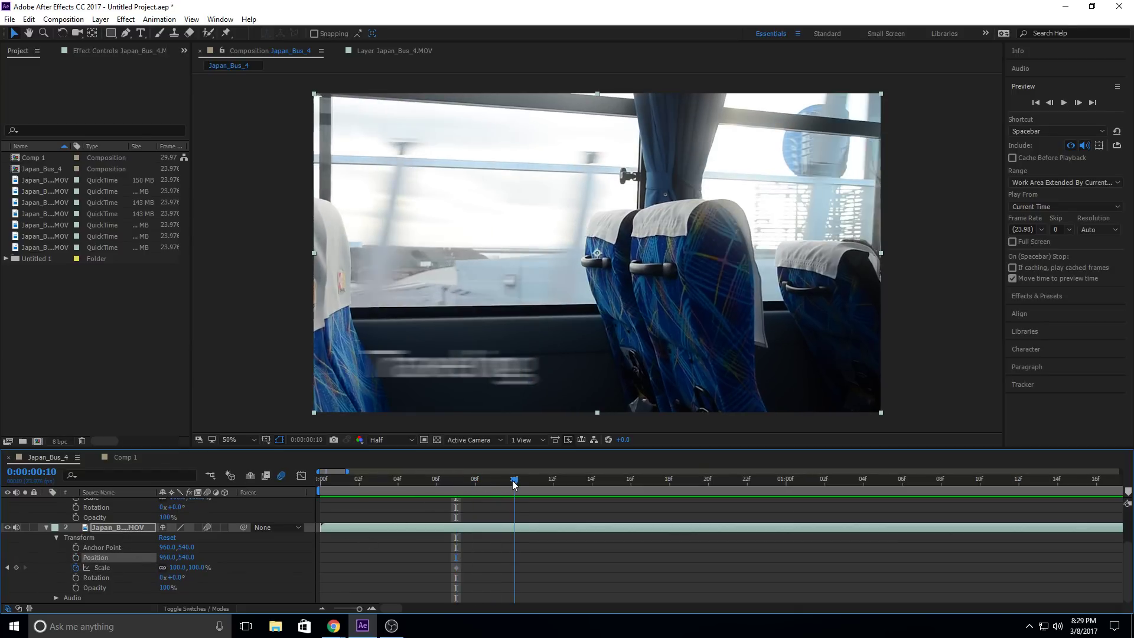
drag(189, 568, 254, 562)
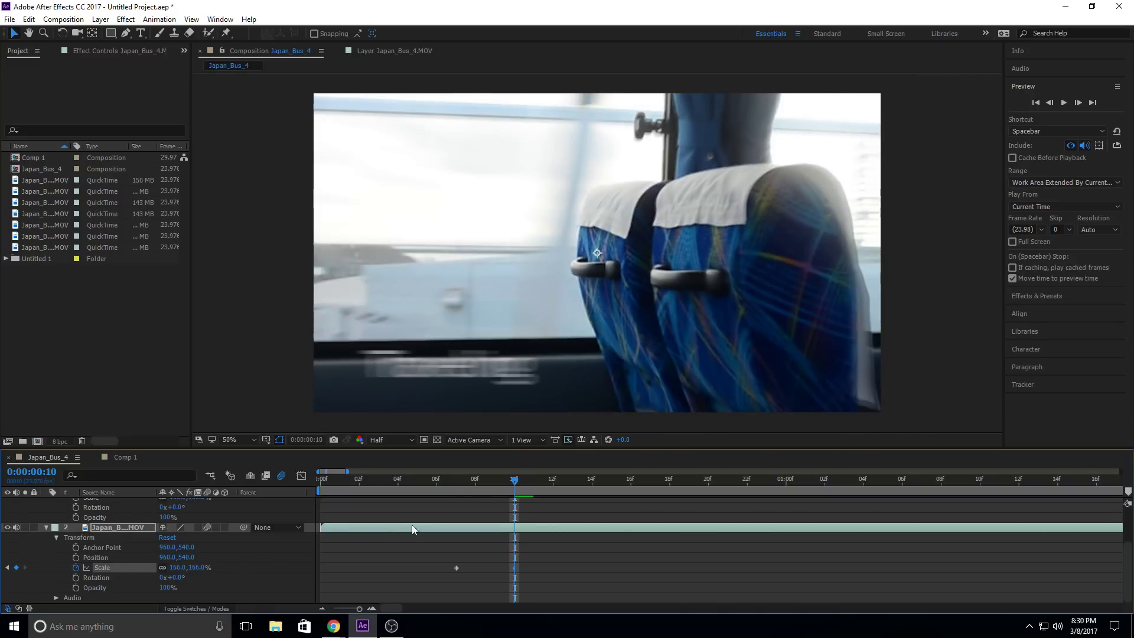
drag(480, 489, 397, 490)
key(space)
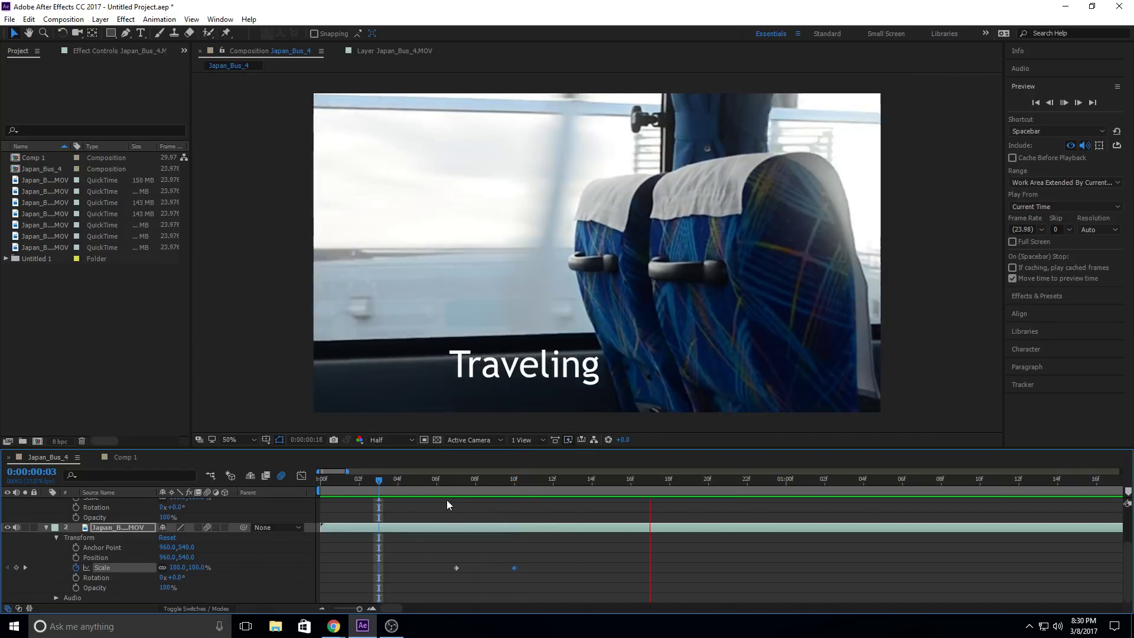
click(338, 476)
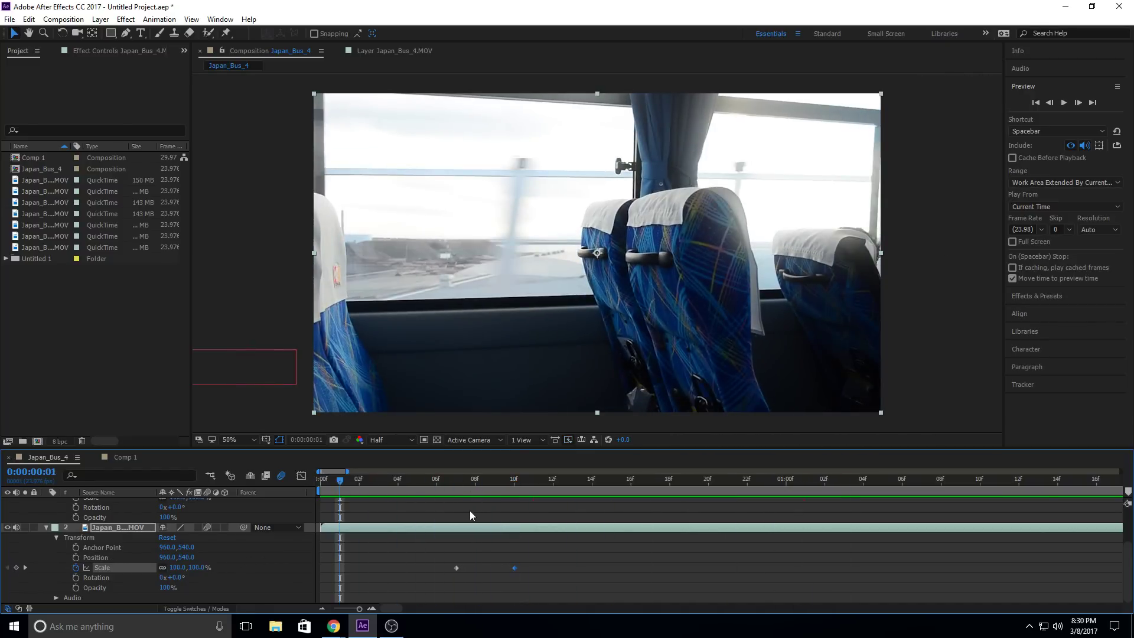
key(space)
key(space)
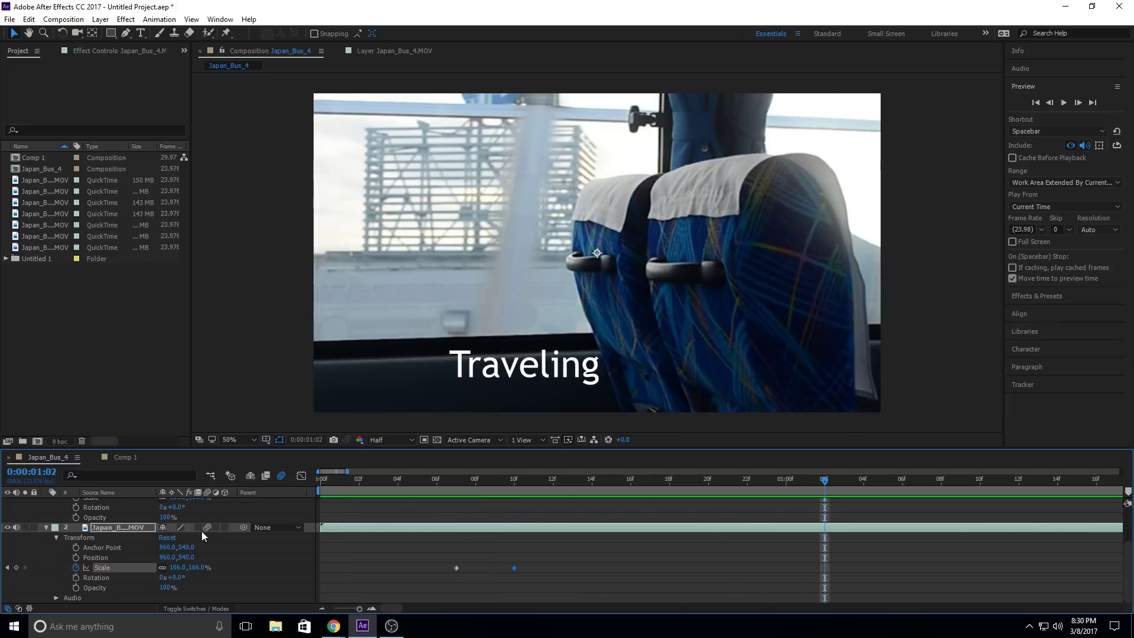
drag(425, 480, 359, 482)
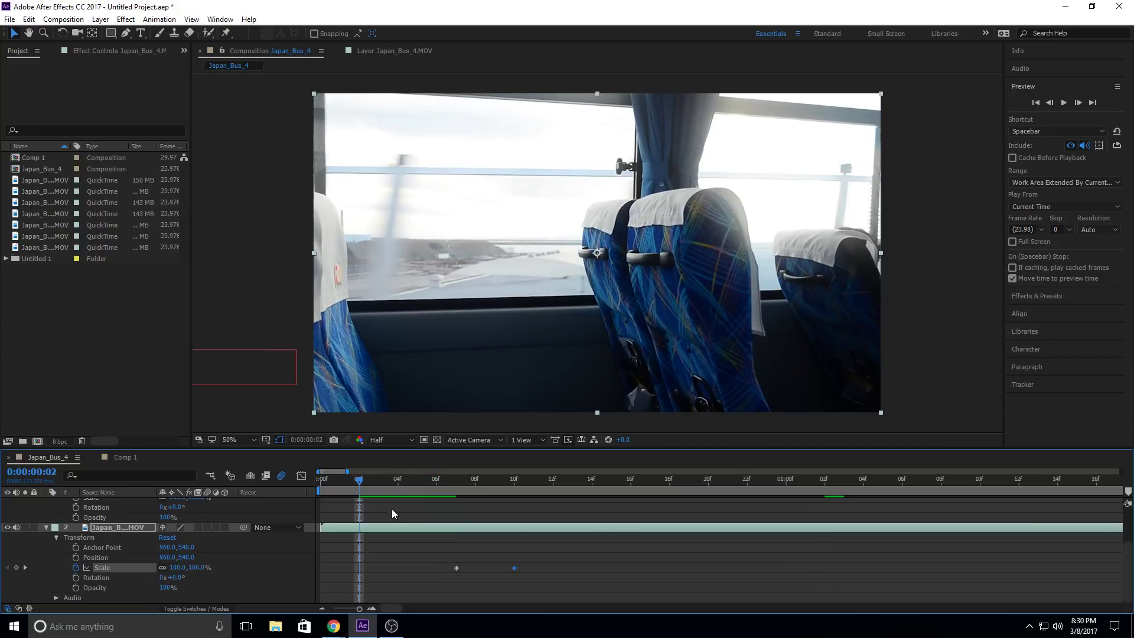
key(space)
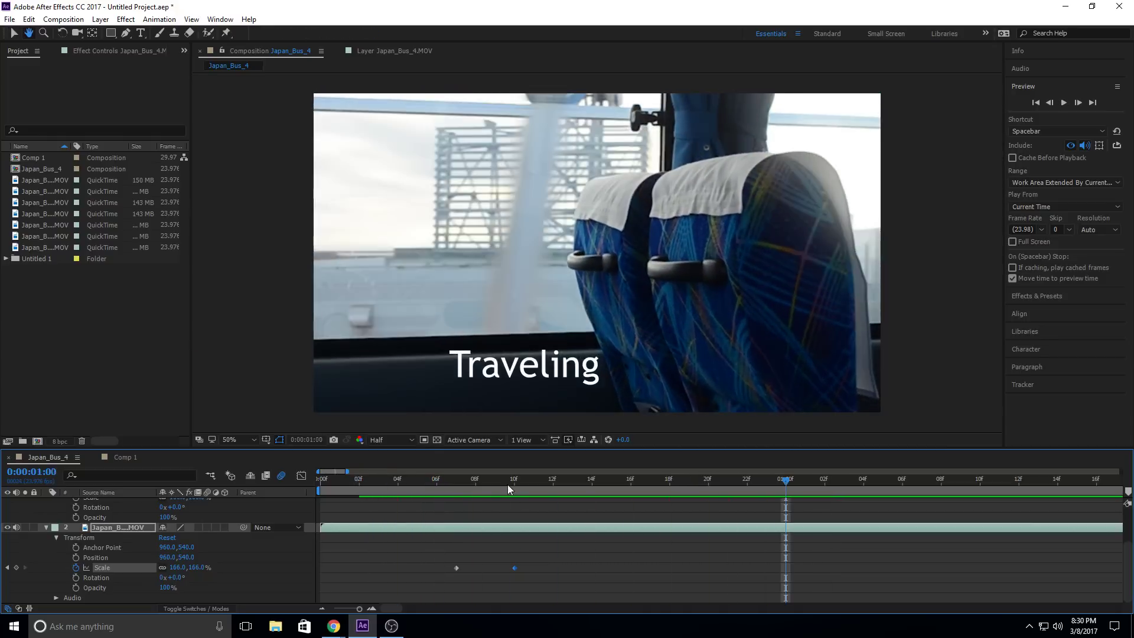
click(399, 479)
click(415, 479)
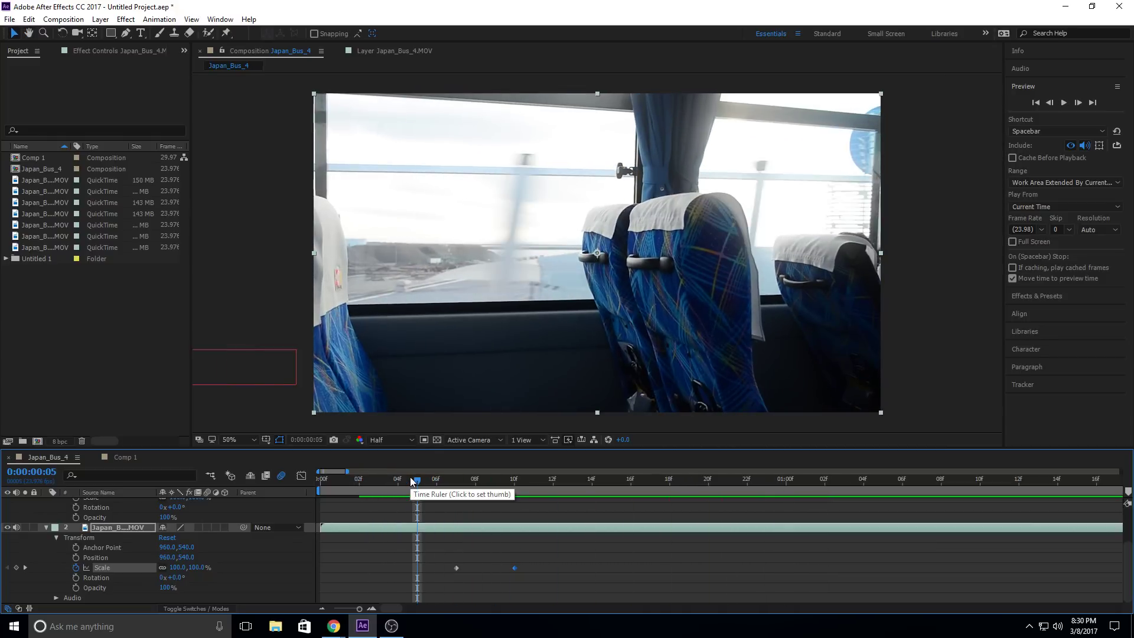
key(space)
drag(426, 476, 462, 495)
Step: Switch on motion blur for the bus footage layer, leaving frame blending and adjustment layer off
click(199, 527)
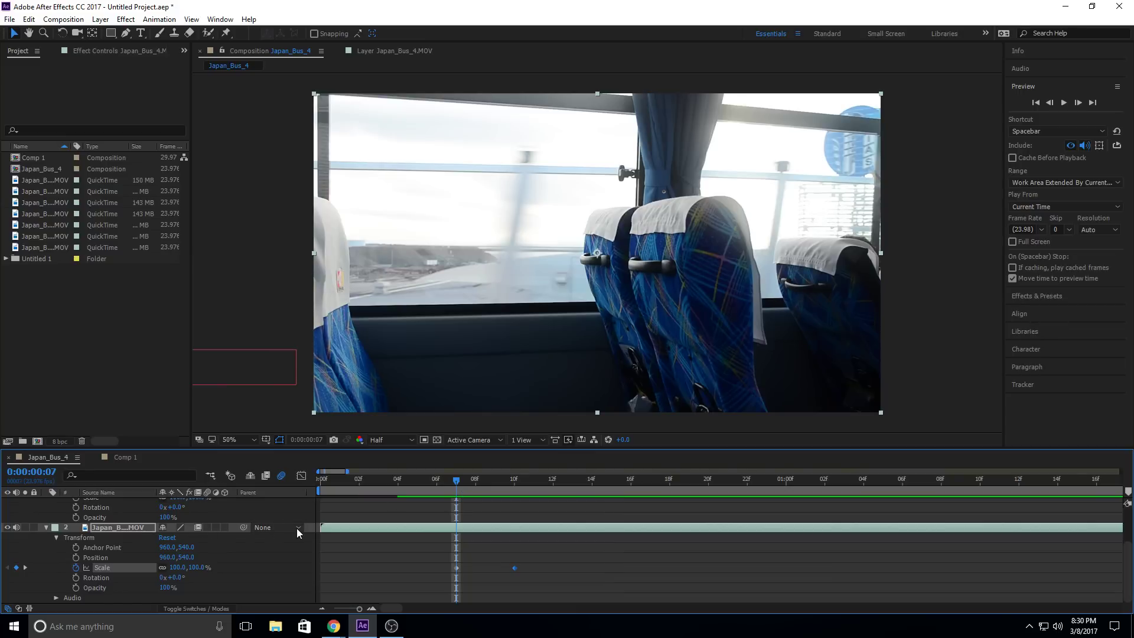
click(197, 527)
click(207, 527)
click(215, 527)
click(215, 527)
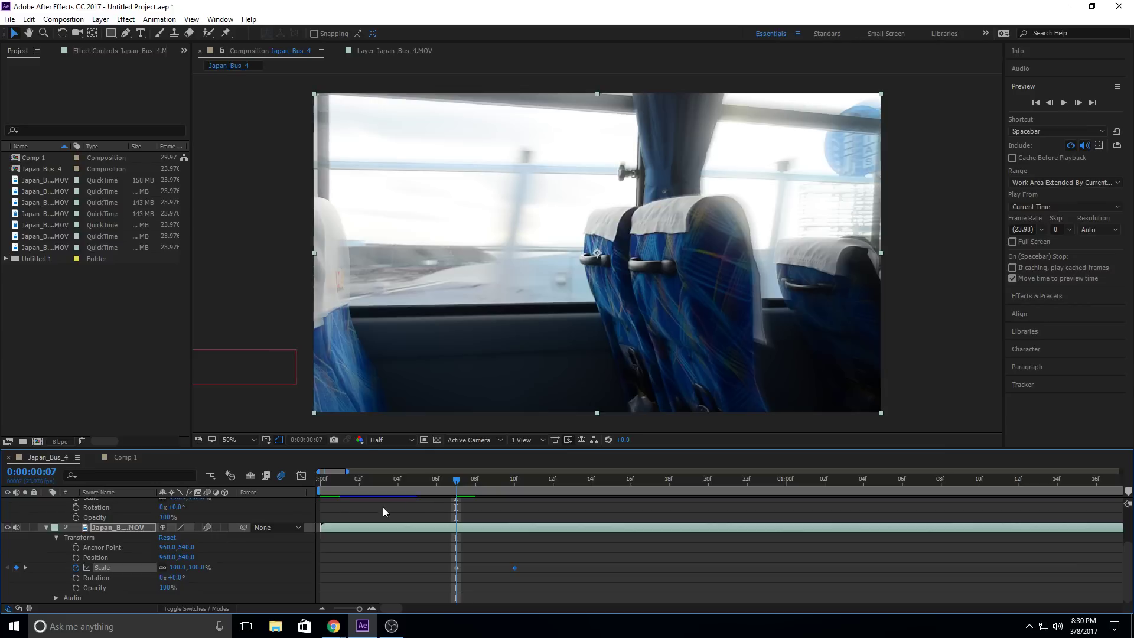
Step: Scrub through the zoom and preview the motion-blurred footage from frame 3
drag(437, 490, 473, 493)
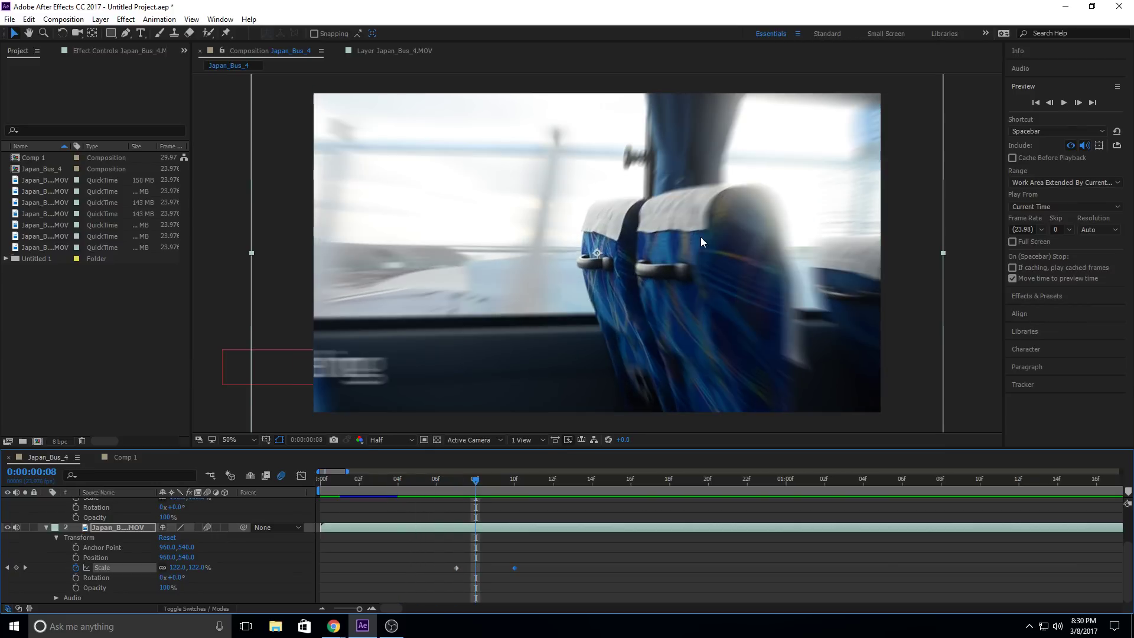
drag(503, 481, 379, 485)
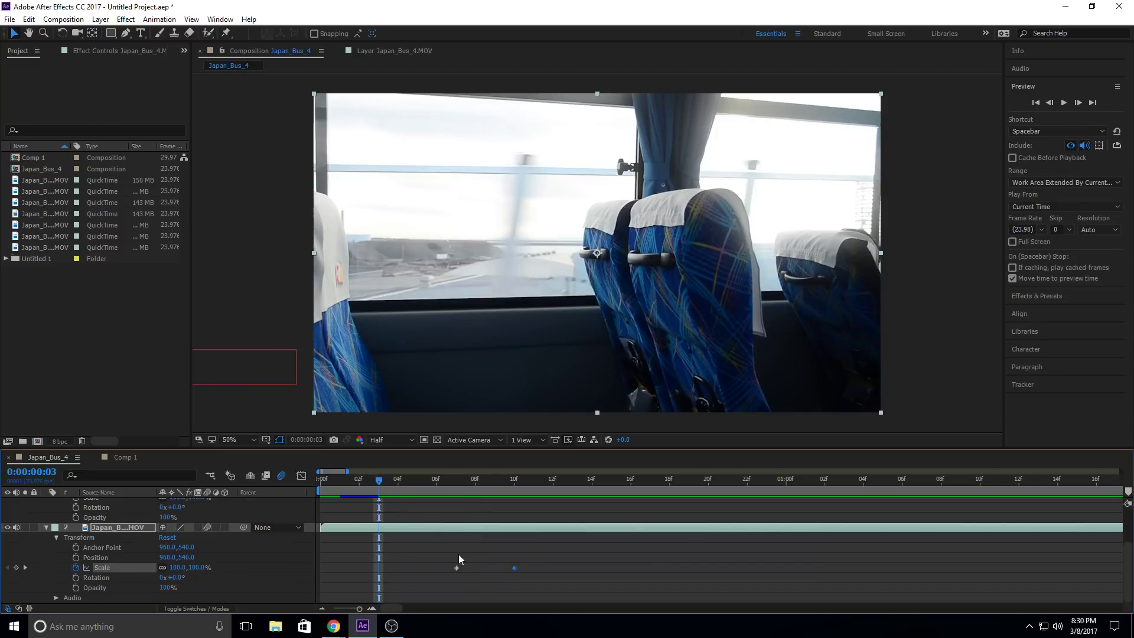
key(space)
click(416, 482)
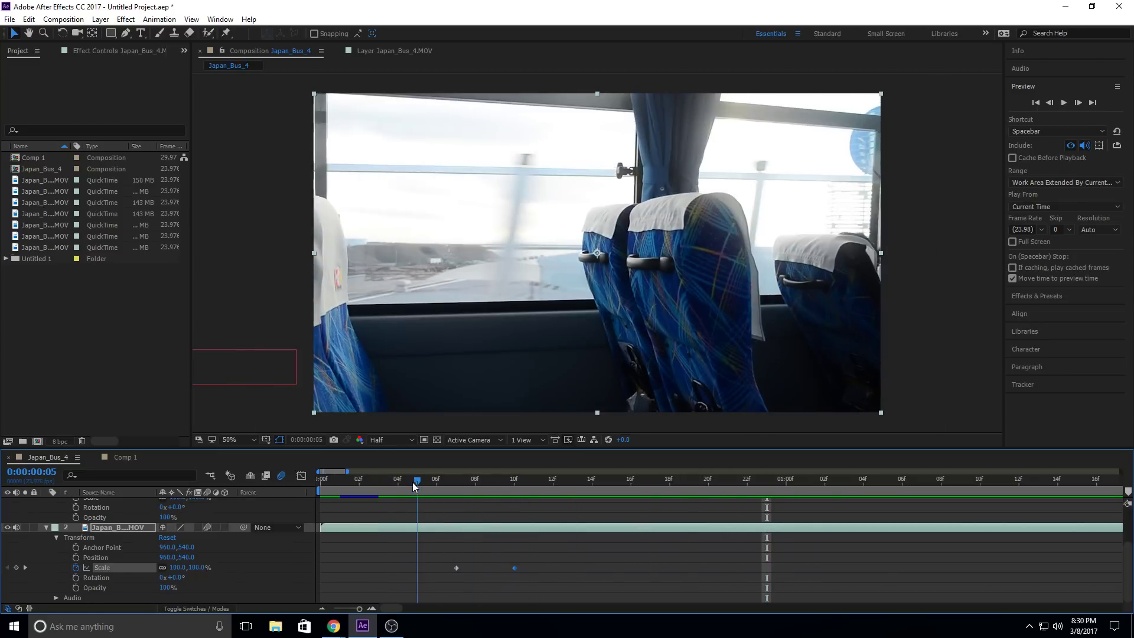
click(71, 19)
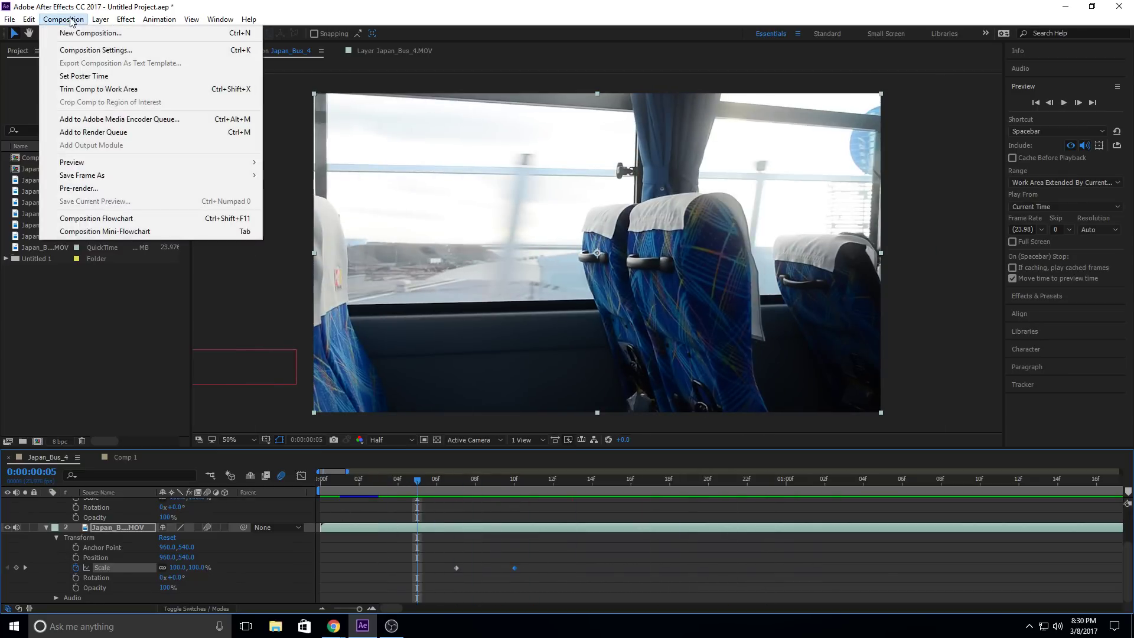
click(89, 49)
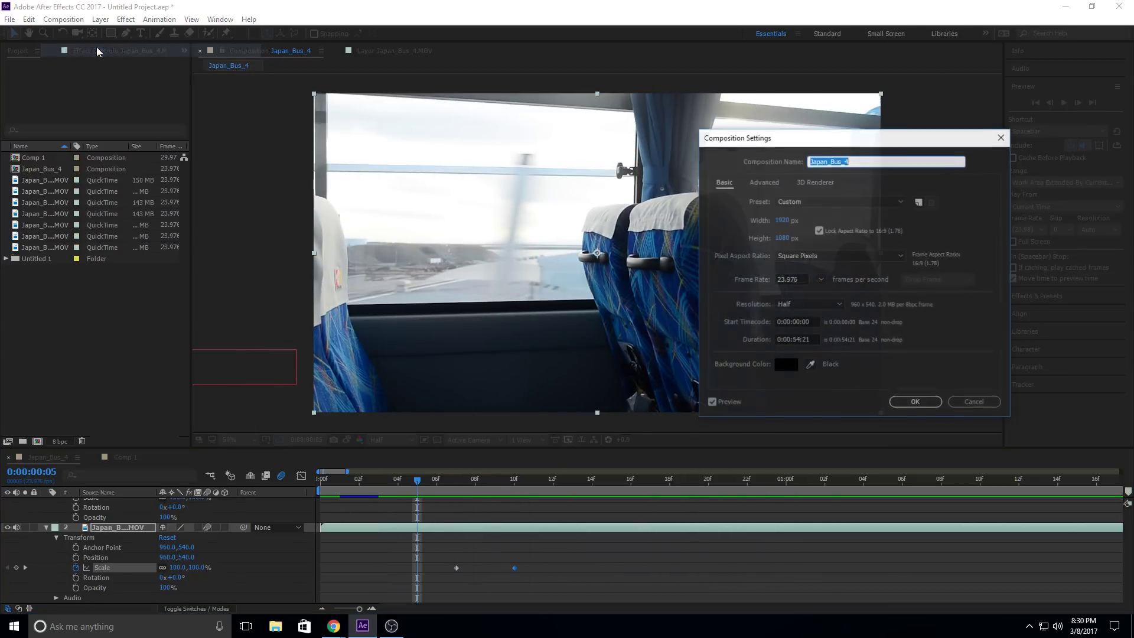
click(771, 185)
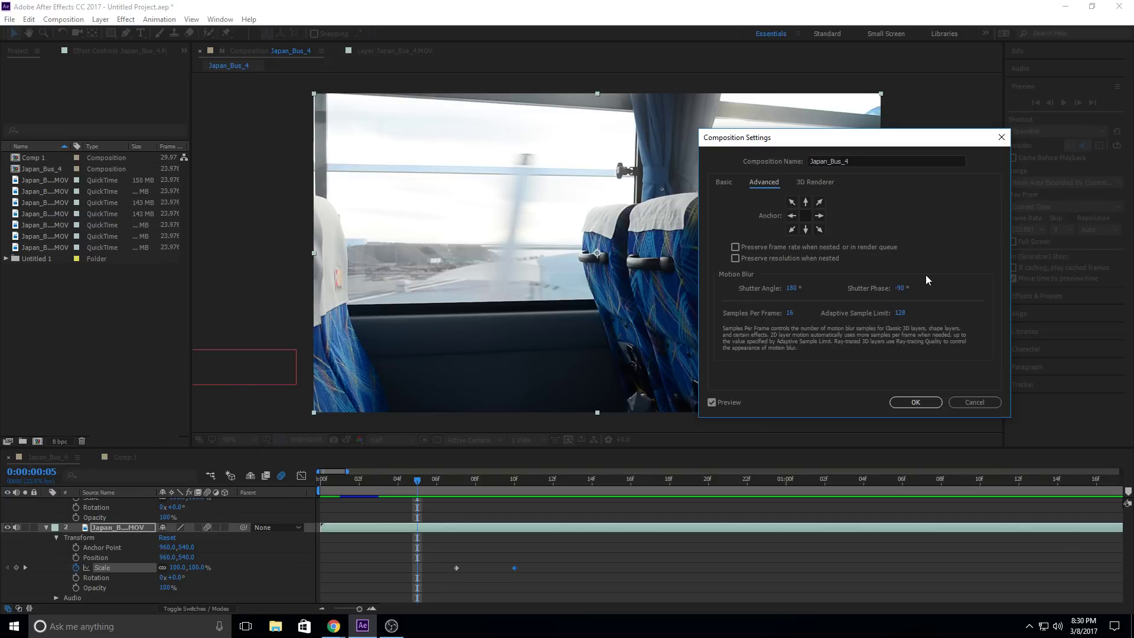
drag(823, 142, 895, 91)
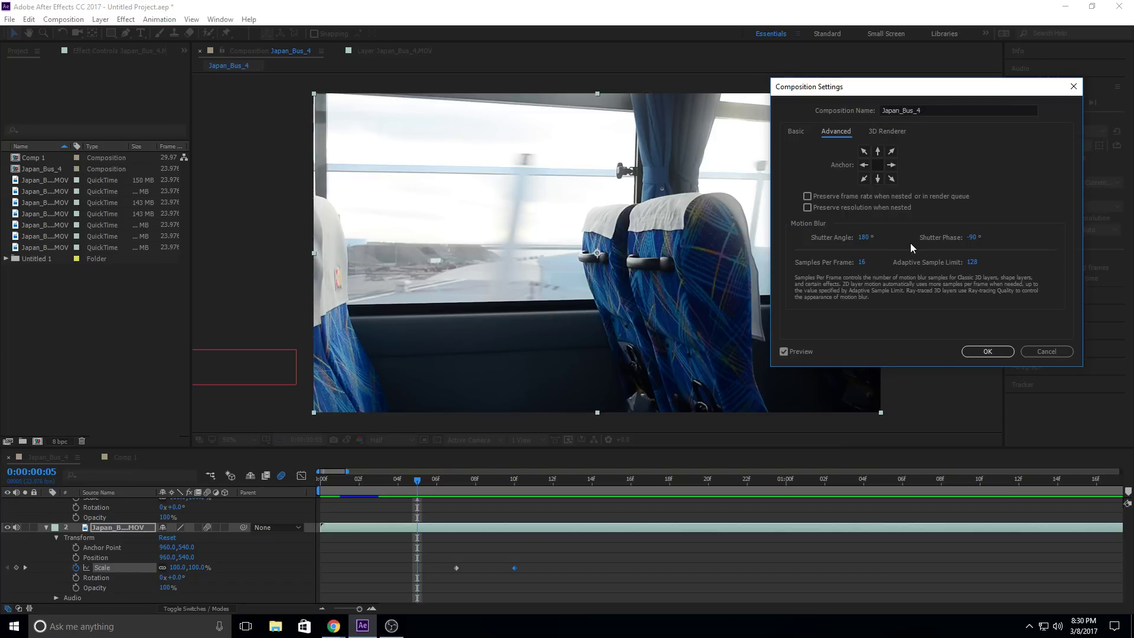
Step: Close the settings unchanged and move to frame 9 where the footage zooms
click(1035, 356)
click(454, 488)
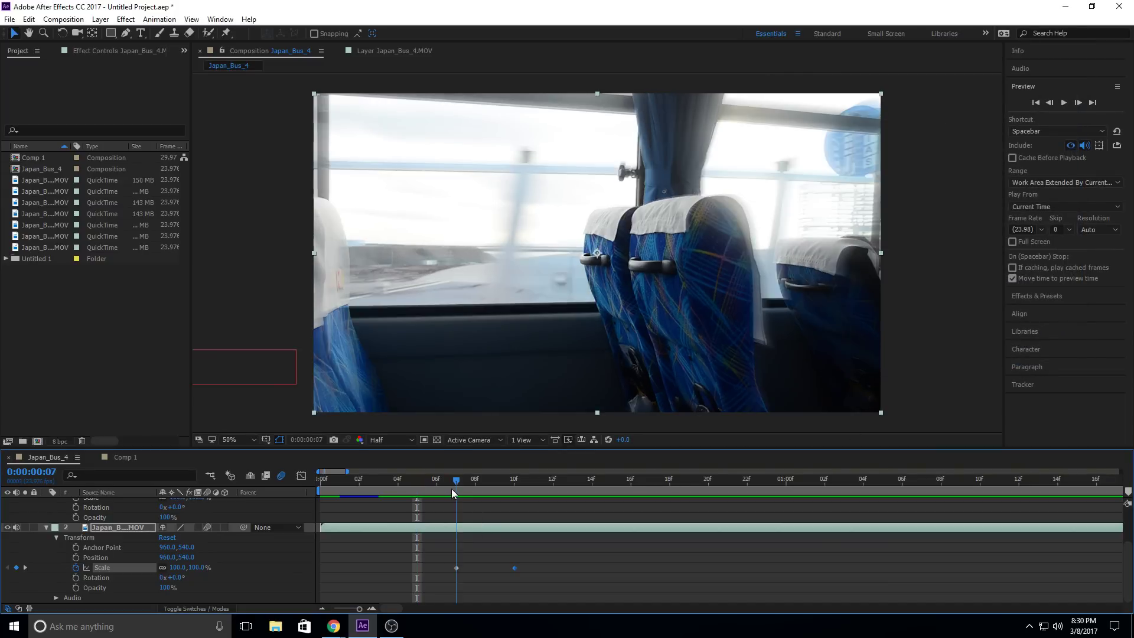
drag(464, 488, 487, 488)
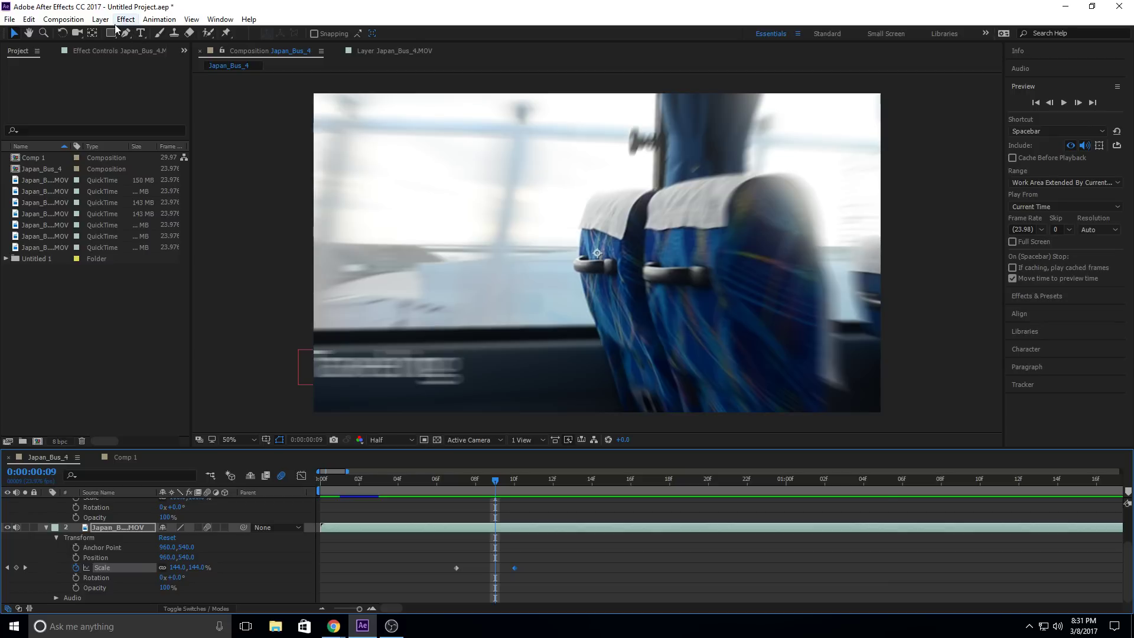
Step: In Composition Settings' Advanced tab, raise the shutter angle and try a shutter phase of 67
click(70, 20)
click(89, 48)
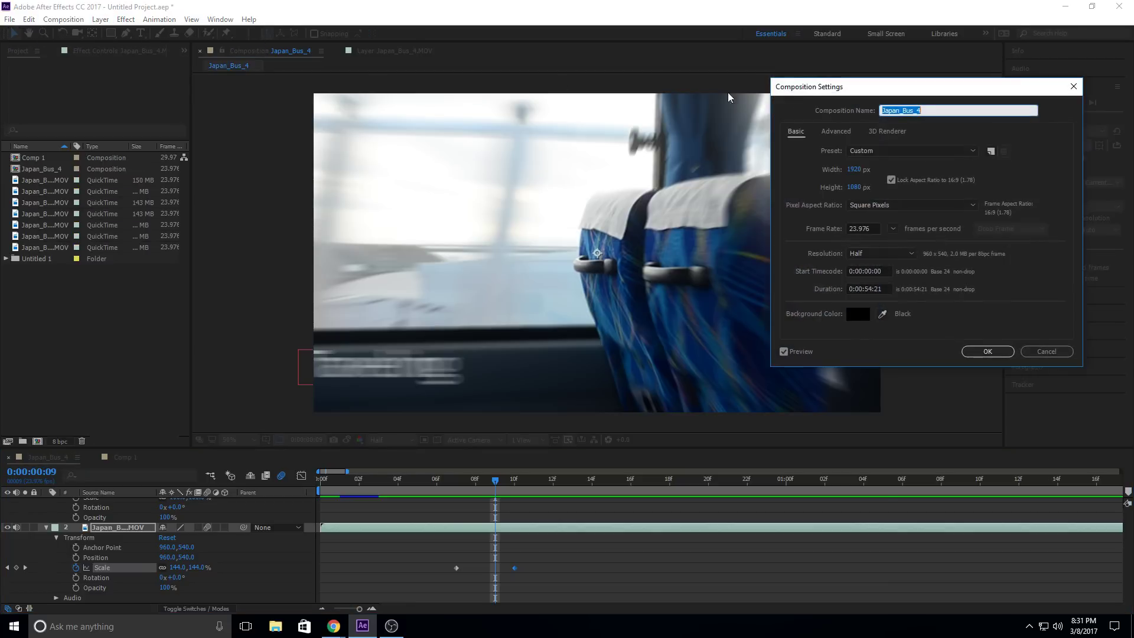
click(836, 131)
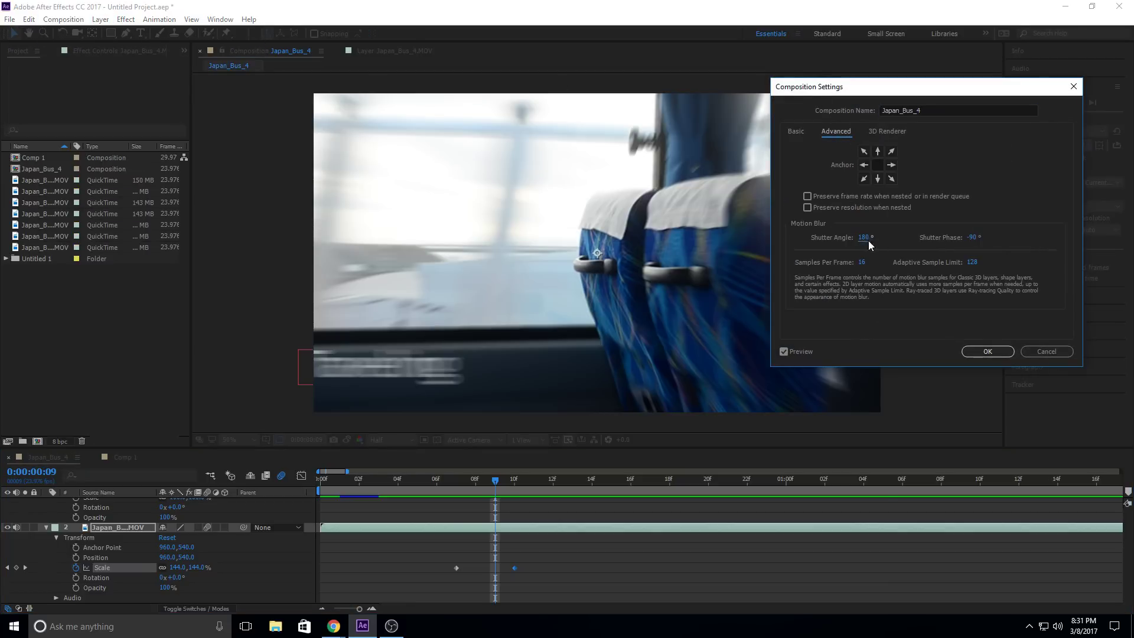
drag(868, 242, 975, 237)
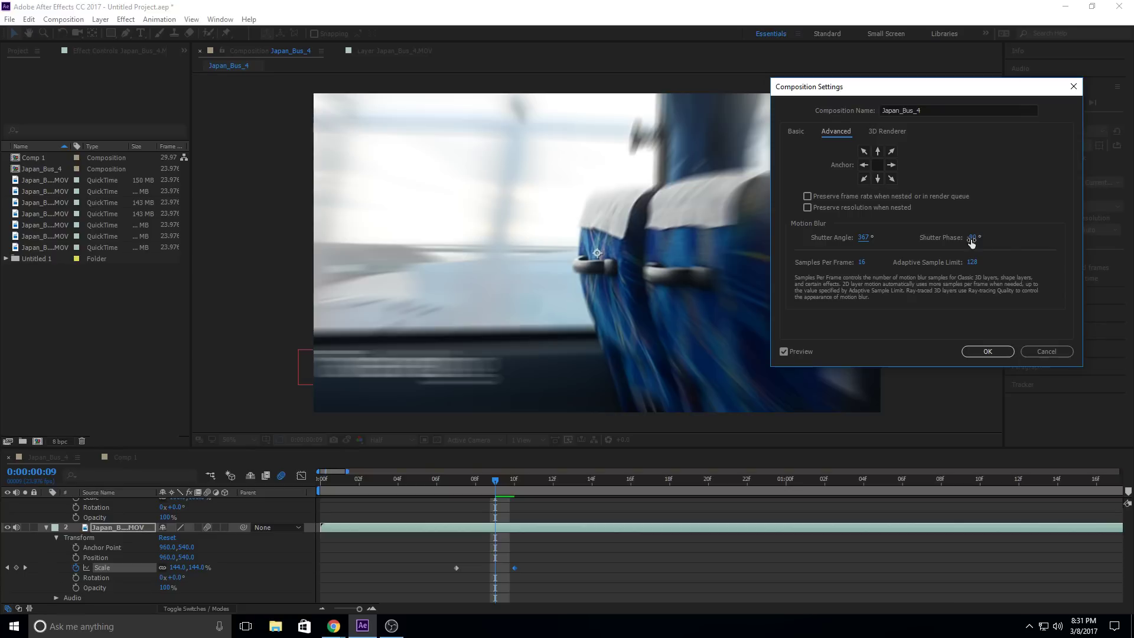
drag(972, 238, 1060, 240)
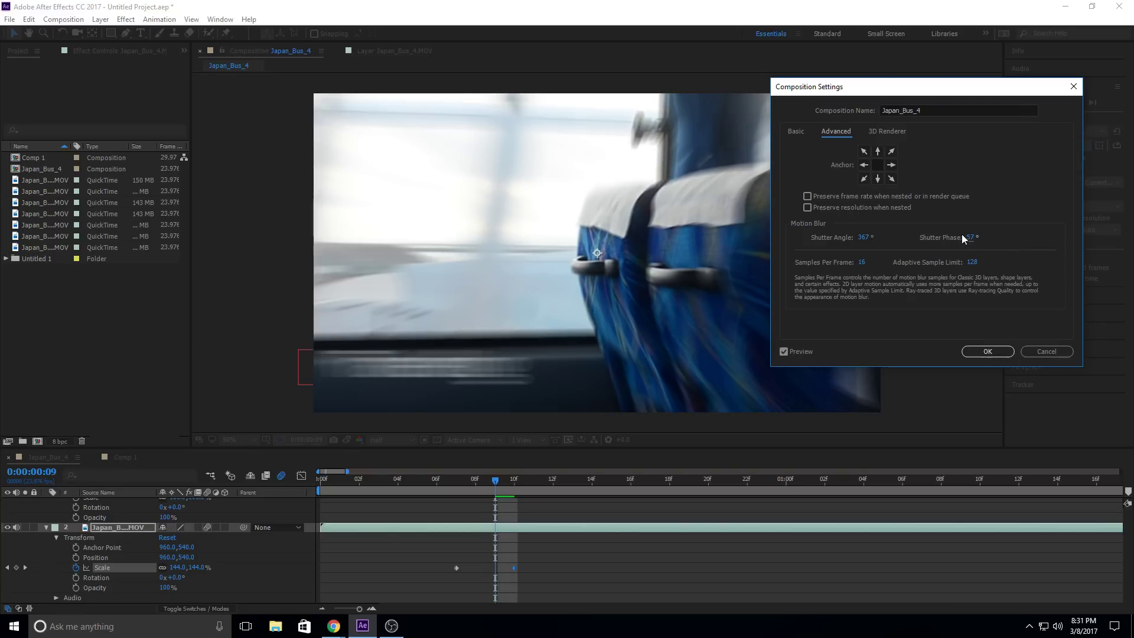
text(67)
key(Return)
Step: Enter shutter angle 720 and shutter phase 117, then apply the settings
click(864, 237)
text(720)
click(970, 236)
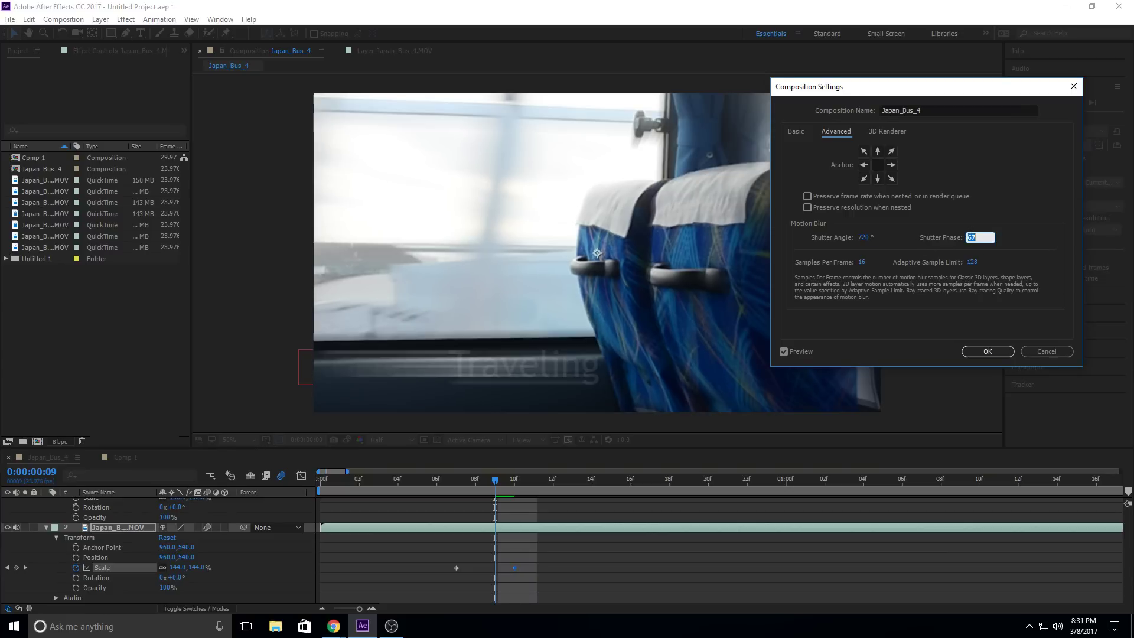
text(117)
key(Return)
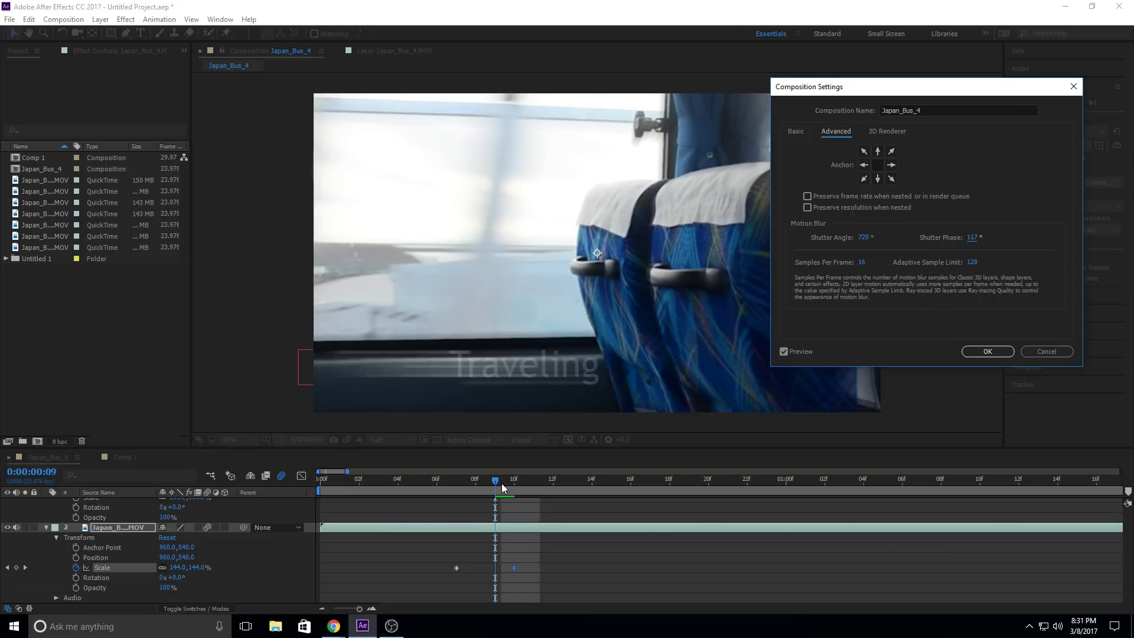
click(987, 351)
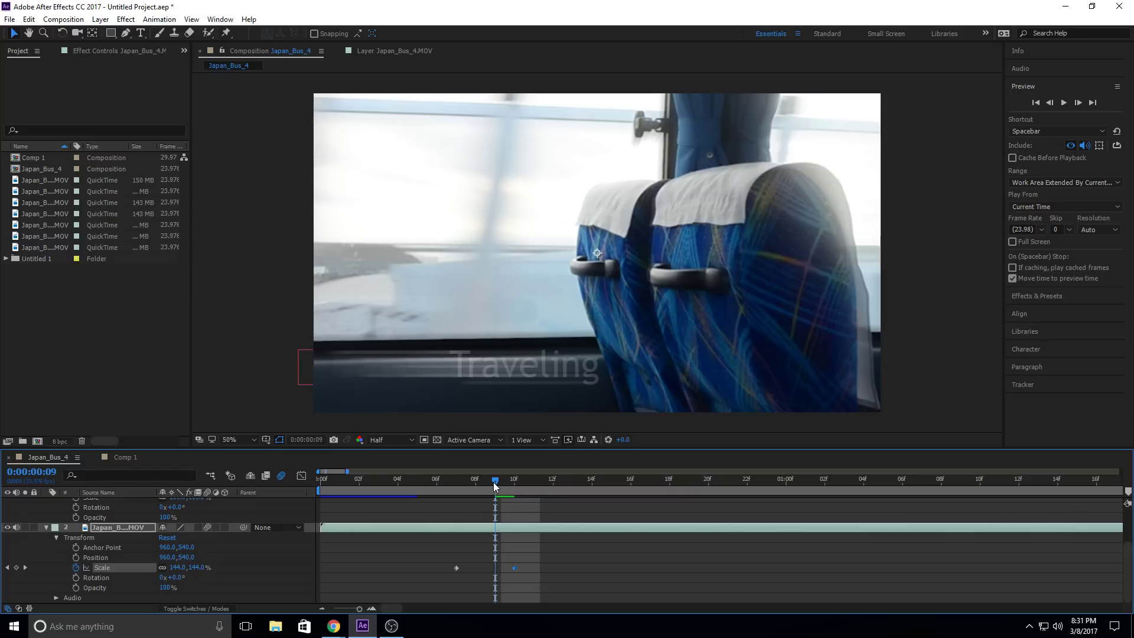
drag(494, 482, 219, 491)
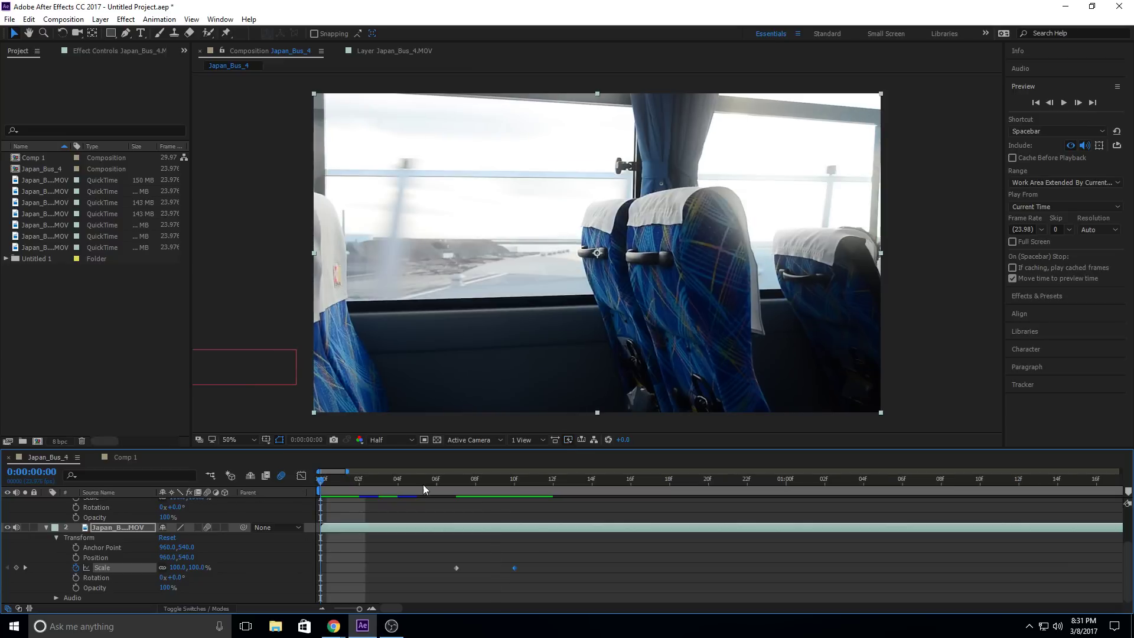
key(space)
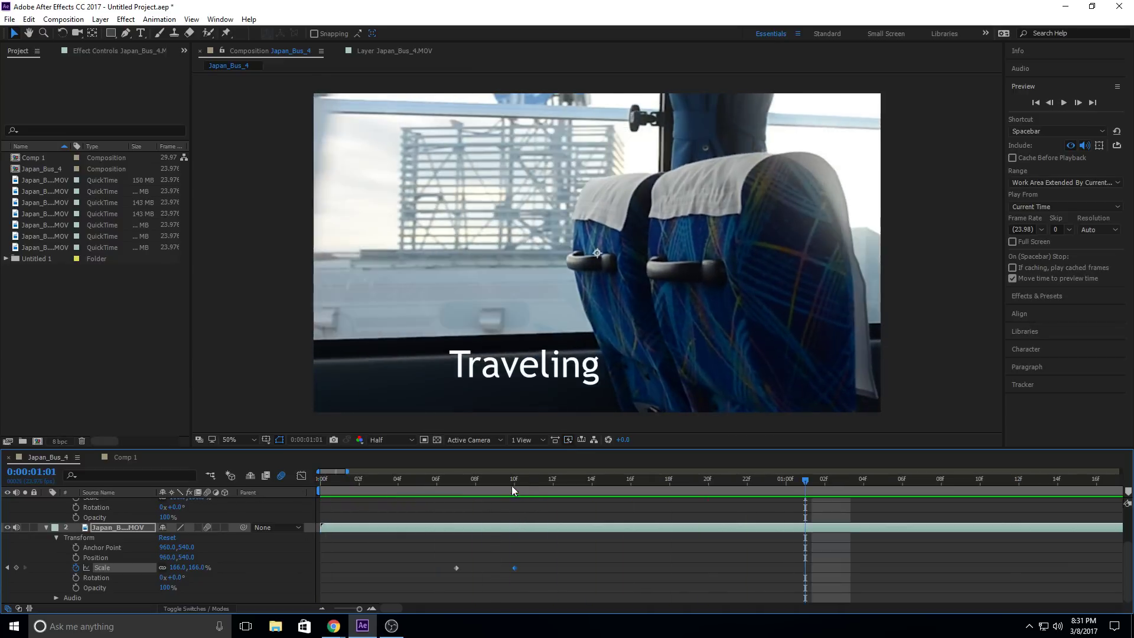
key(space)
key(space)
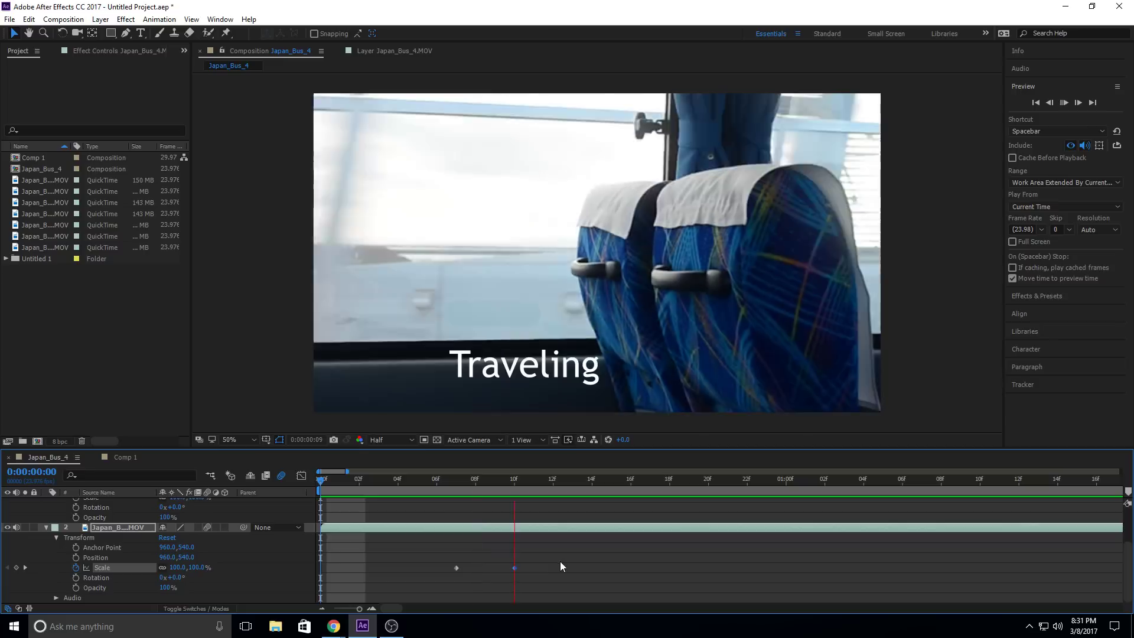
drag(515, 484, 458, 466)
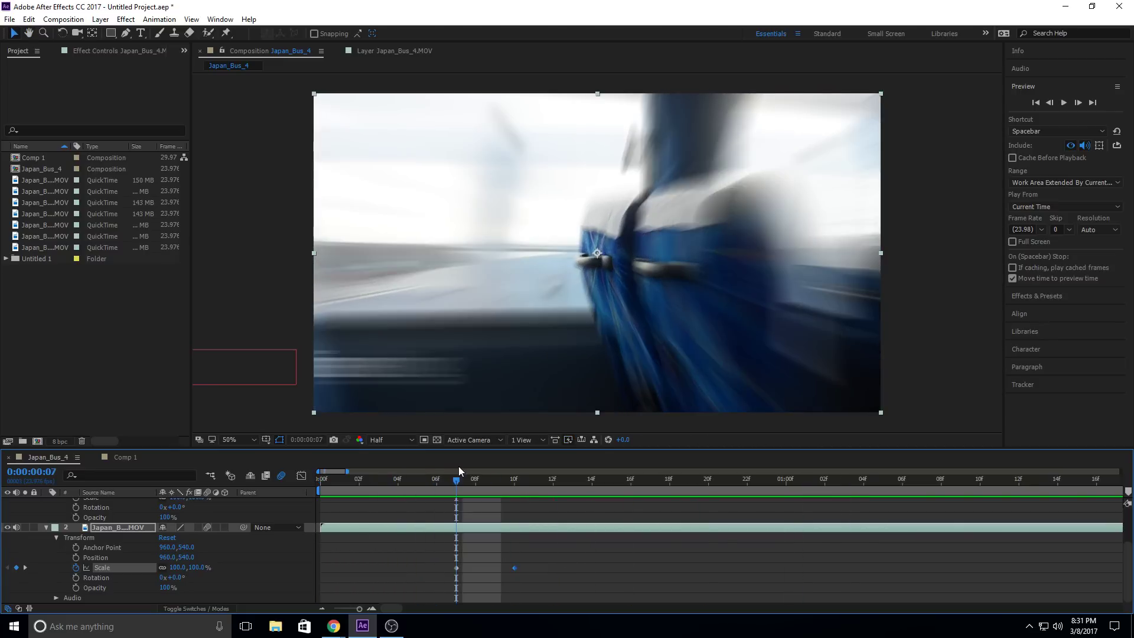
key(Page_Up)
key(Page_Up)
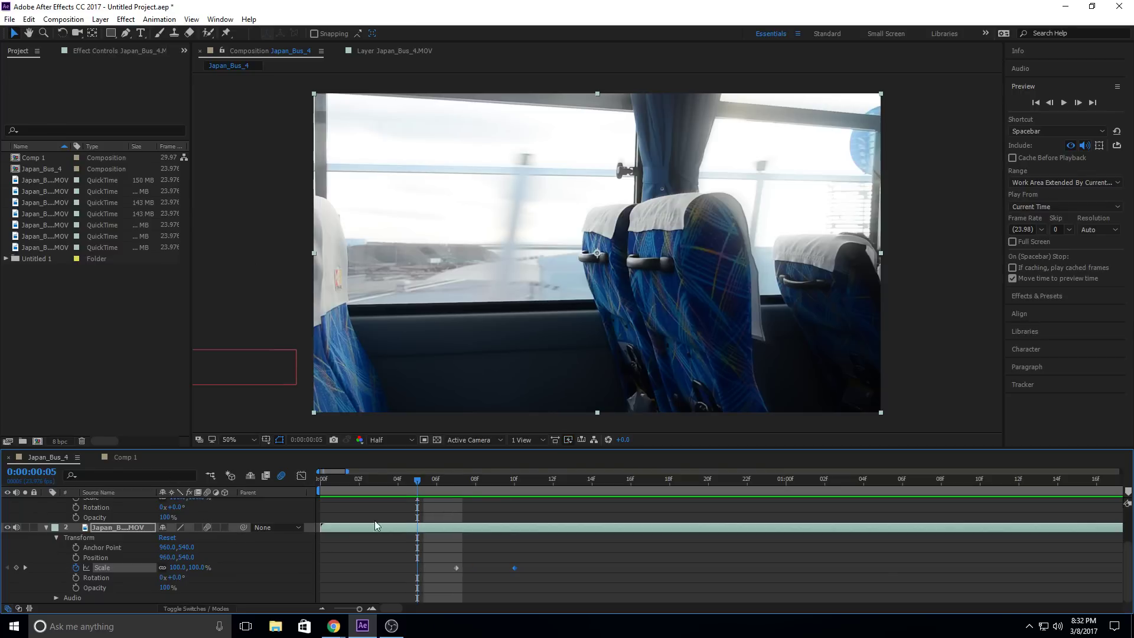
click(378, 485)
key(space)
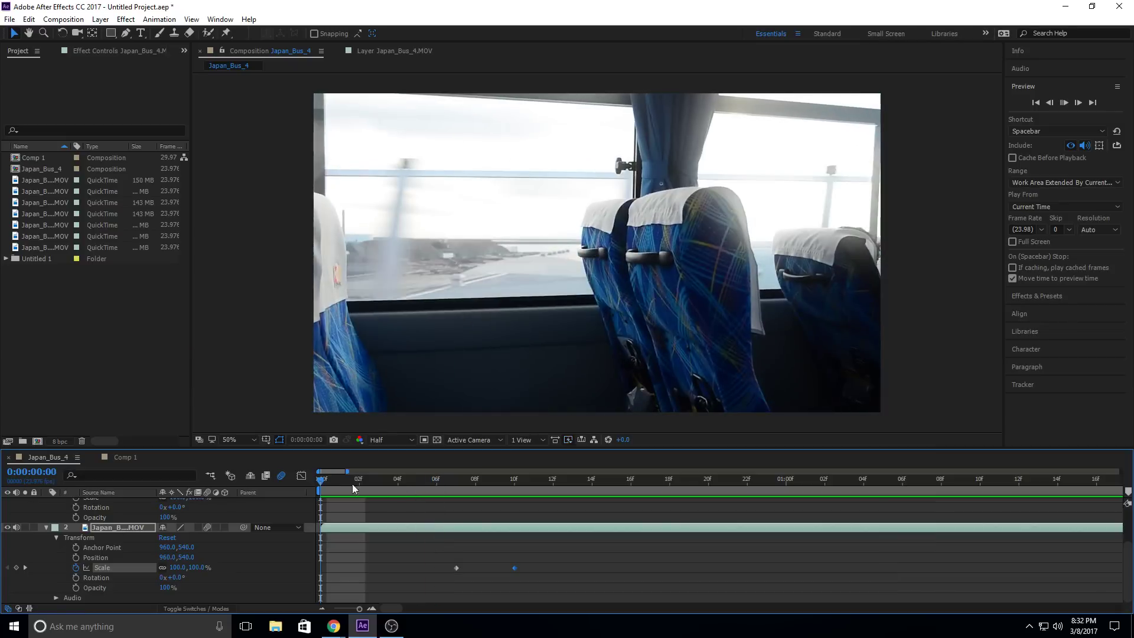
Step: Switch to the Comp 1 tab, scroll its layer list, and play and stop its preview
click(121, 457)
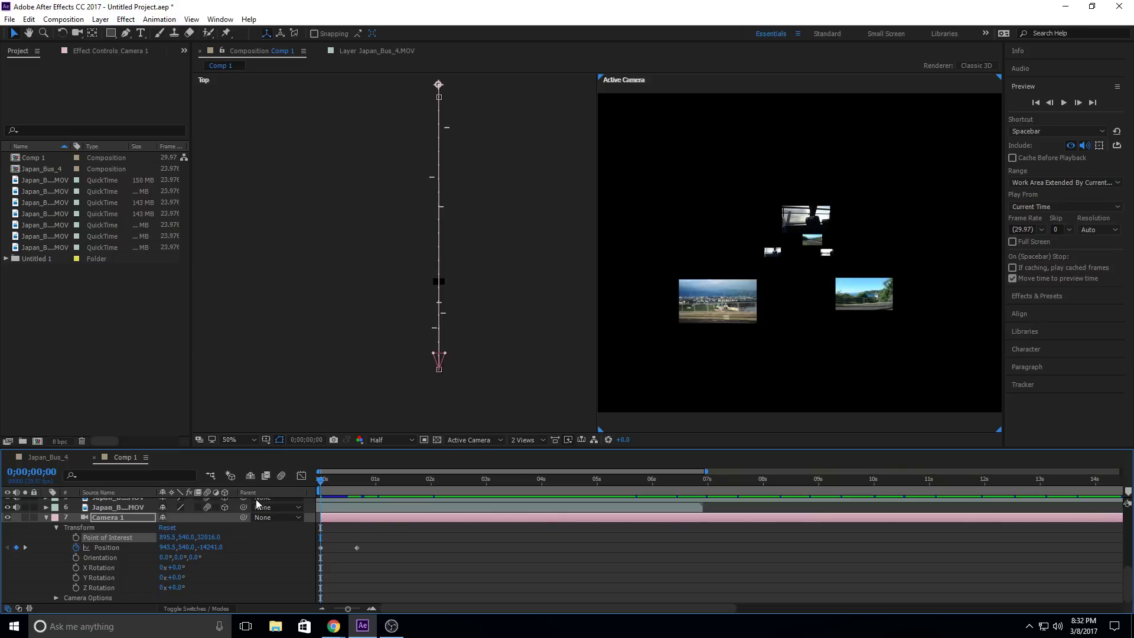
scroll(251, 508, up, 1)
scroll(208, 521, up, 4)
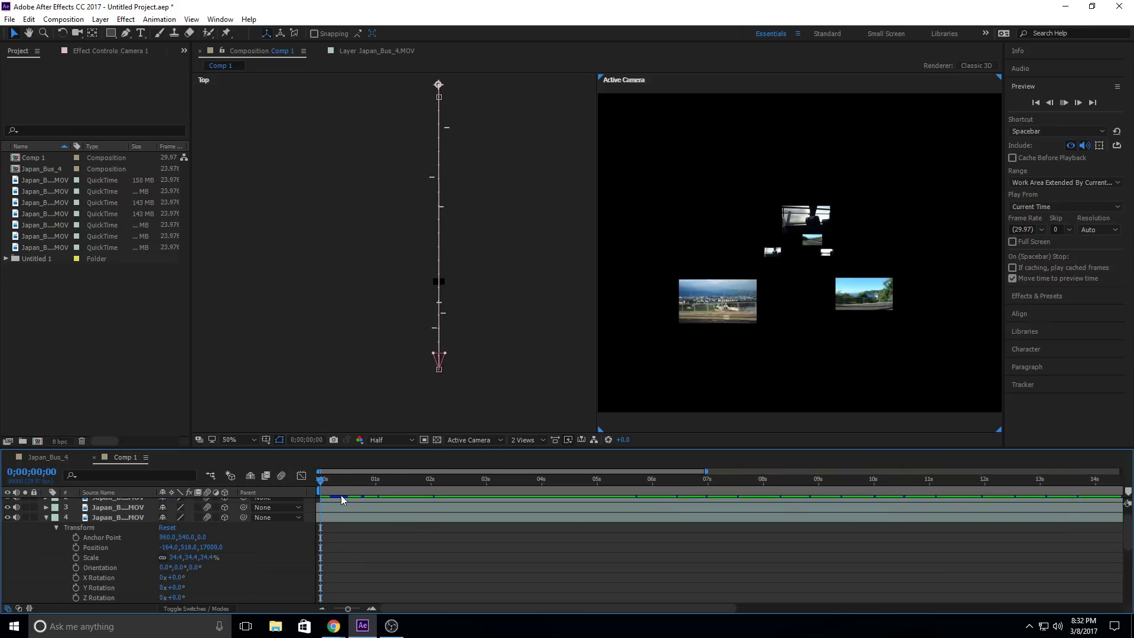
key(space)
key(space)
key(space)
key(space)
key(space)
scroll(242, 586, down, 1)
key(space)
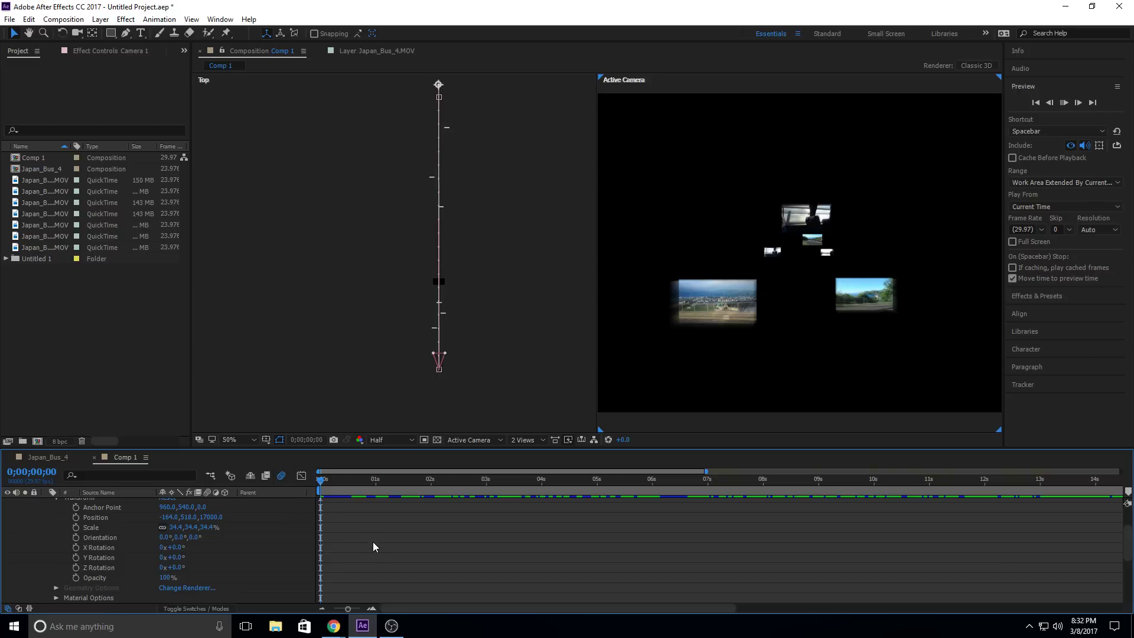
key(space)
scroll(367, 508, up, 1)
scroll(366, 507, up, 1)
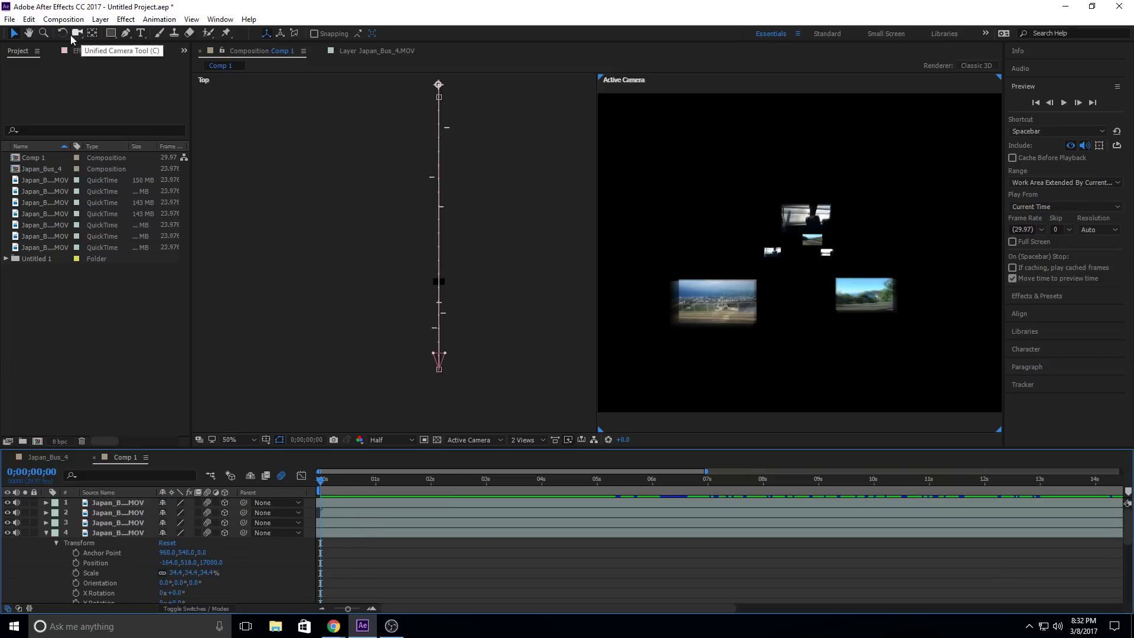
Step: In Comp 1's Composition Settings Advanced tab, enter shutter angle 720 and shutter phase 117, then apply
click(63, 19)
click(95, 50)
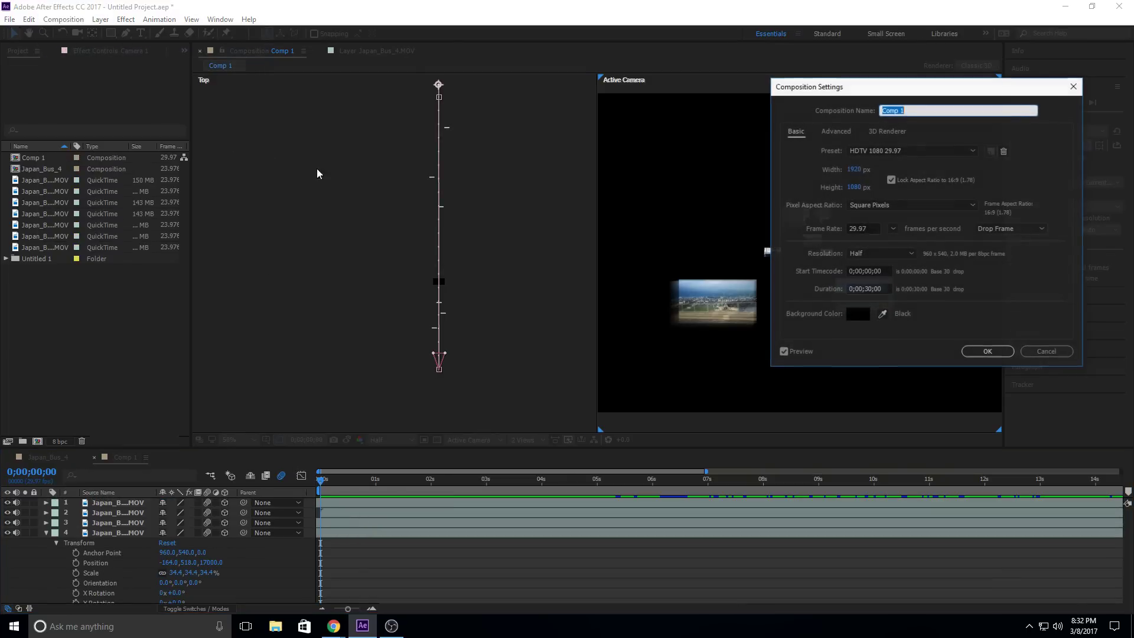
click(837, 131)
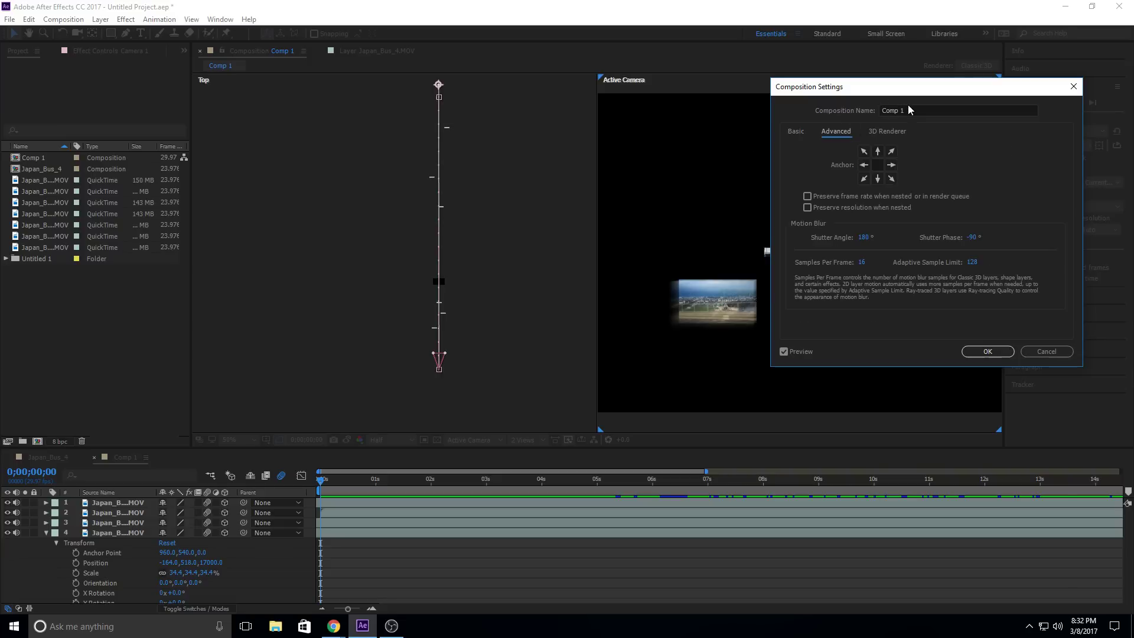
drag(910, 89, 400, 120)
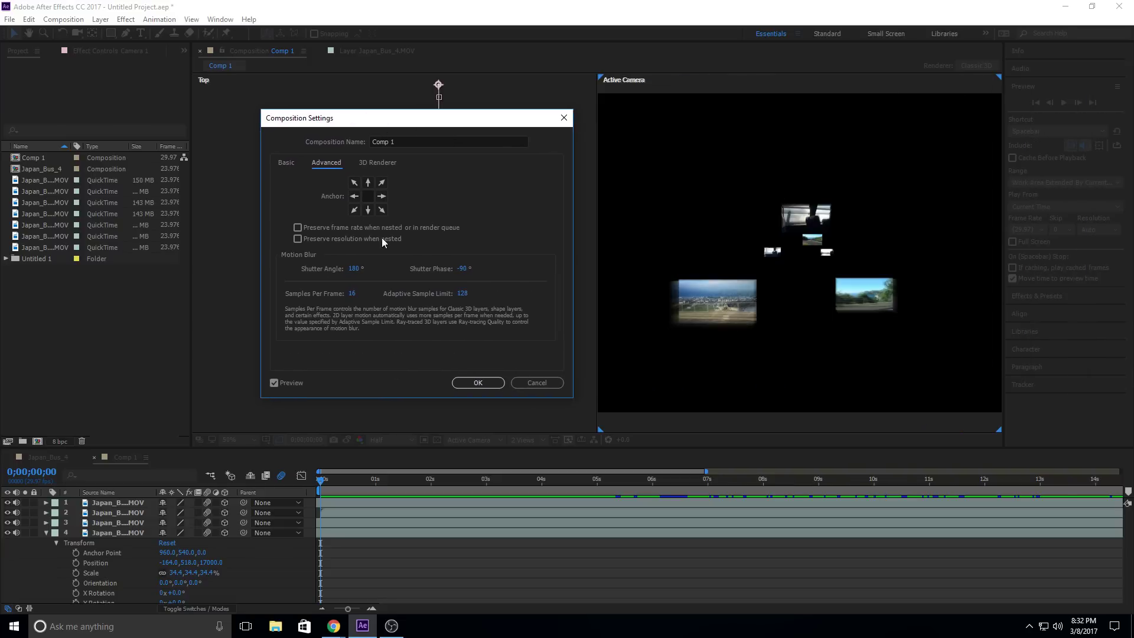
click(355, 269)
text(720)
click(460, 268)
text(117)
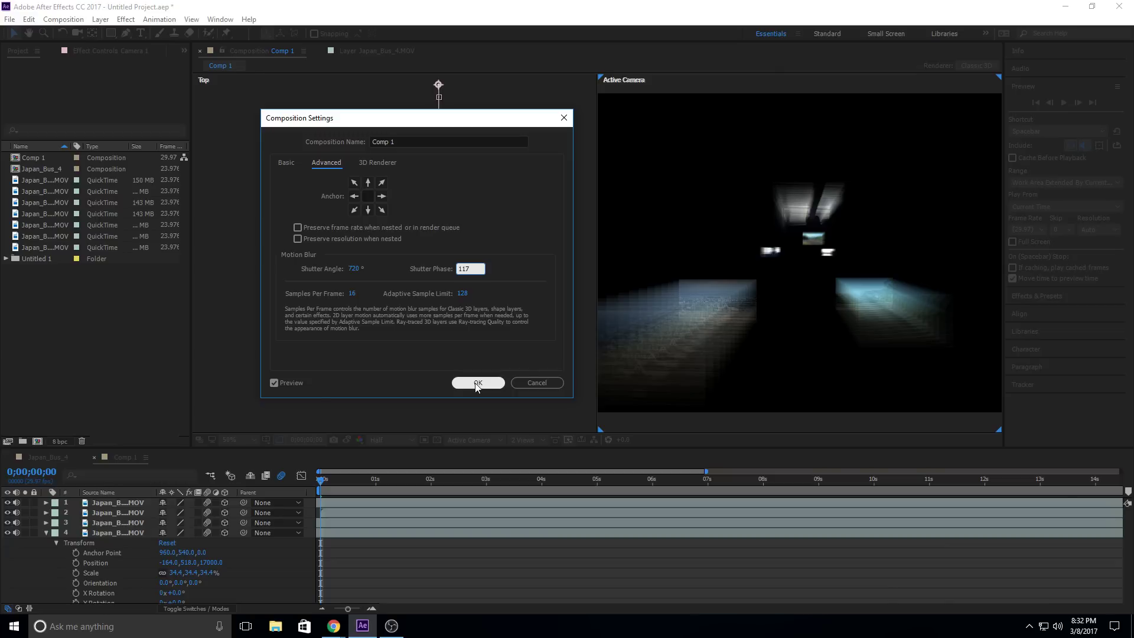
click(478, 383)
key(space)
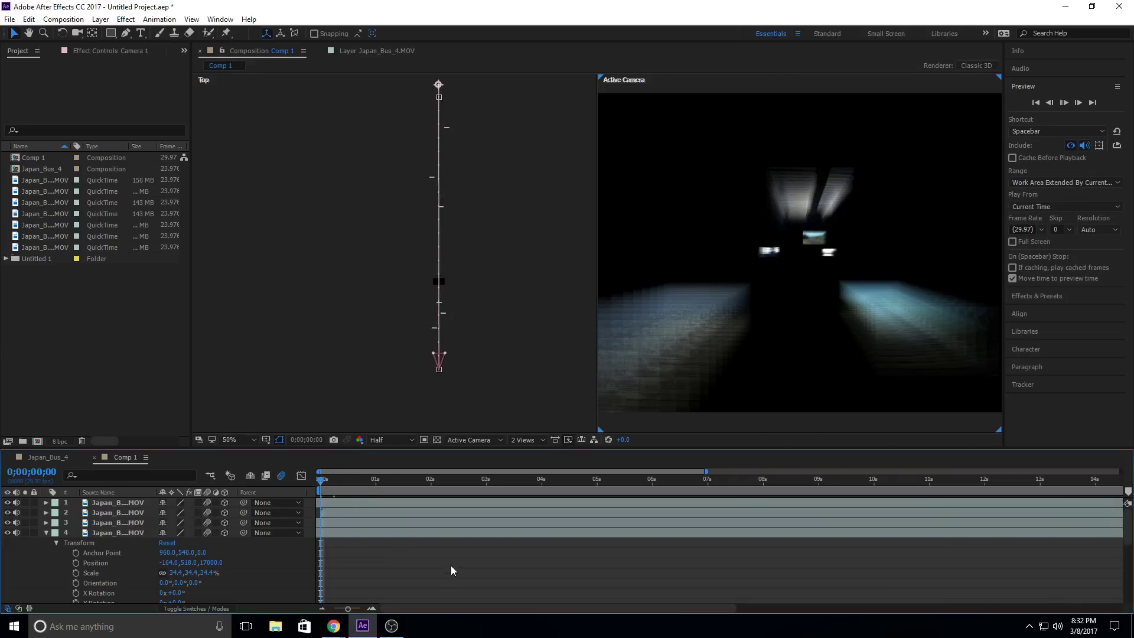
drag(363, 480, 319, 480)
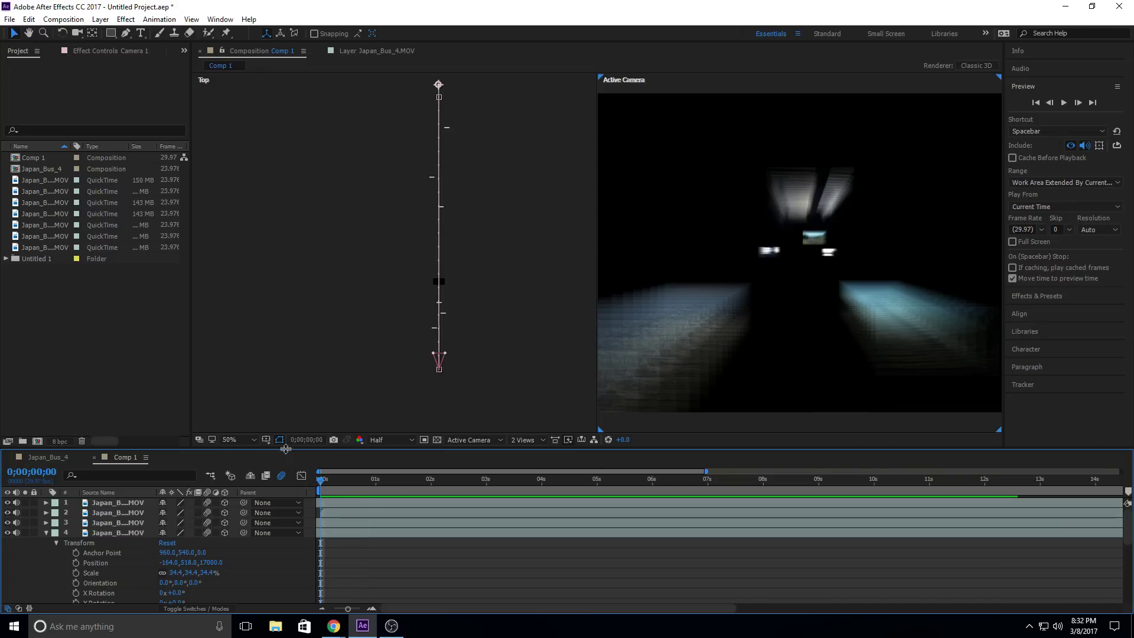
key(space)
key(space)
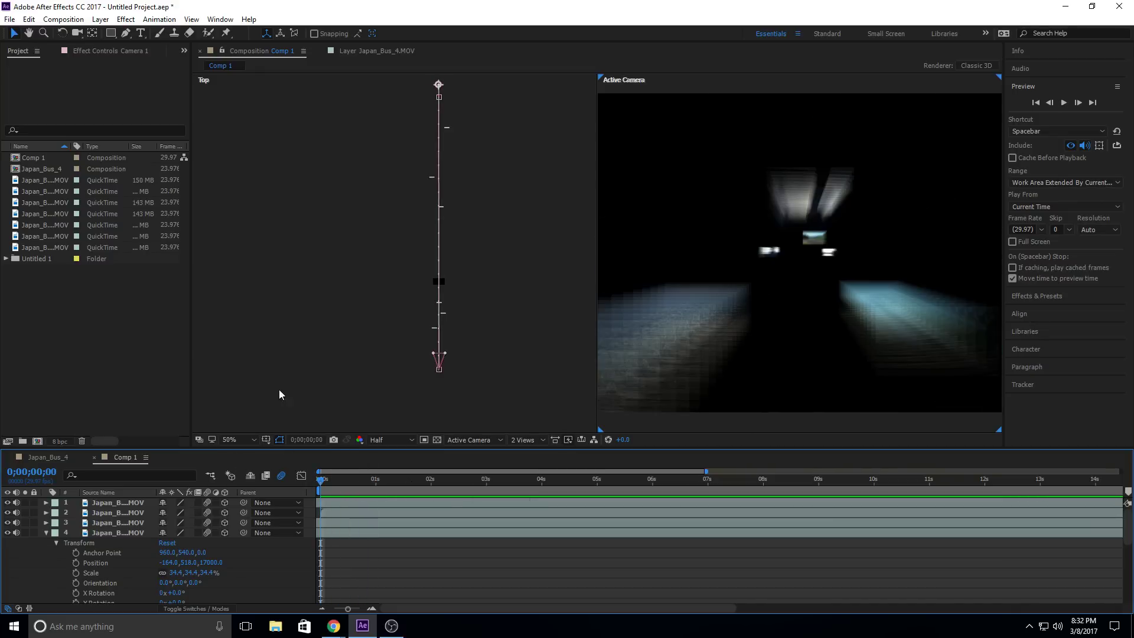